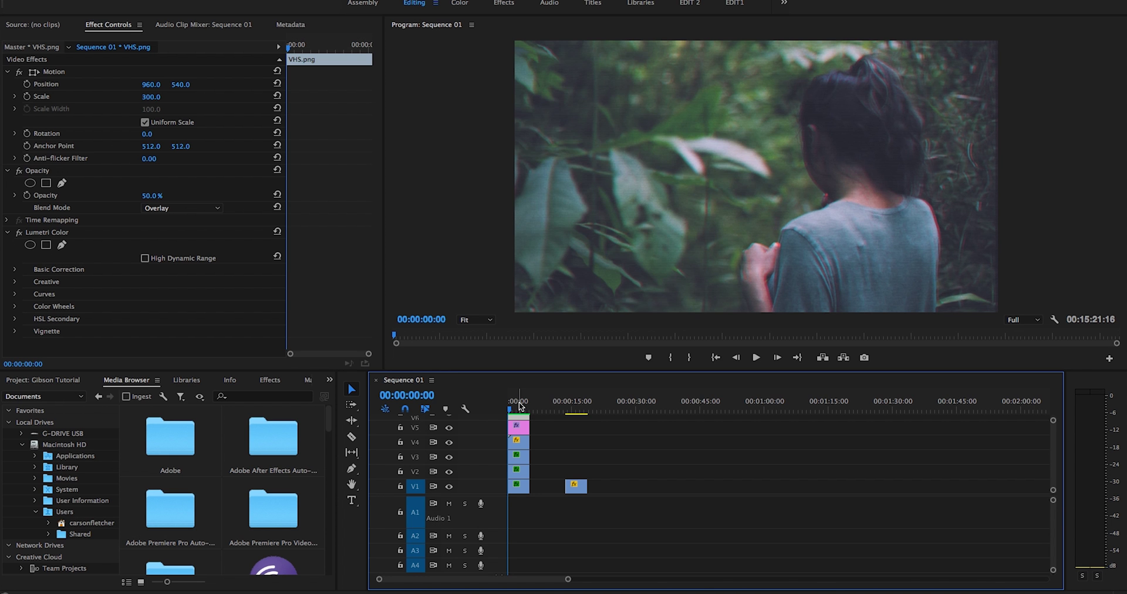
Preview the sequence and park the playhead on the forest clip at 00:00:13:12
key(space)
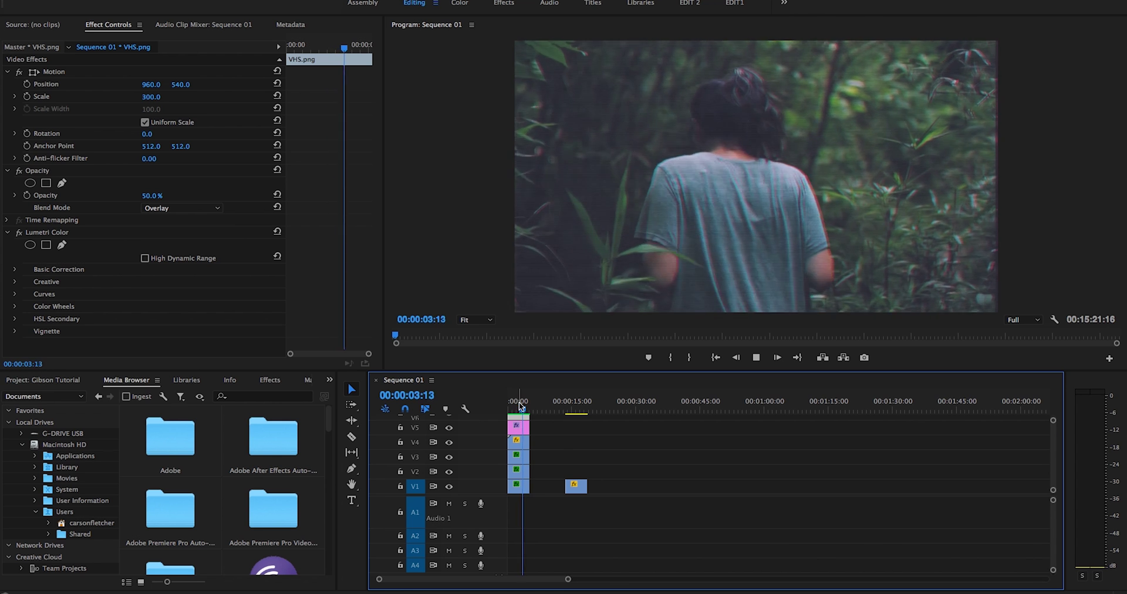
click(539, 410)
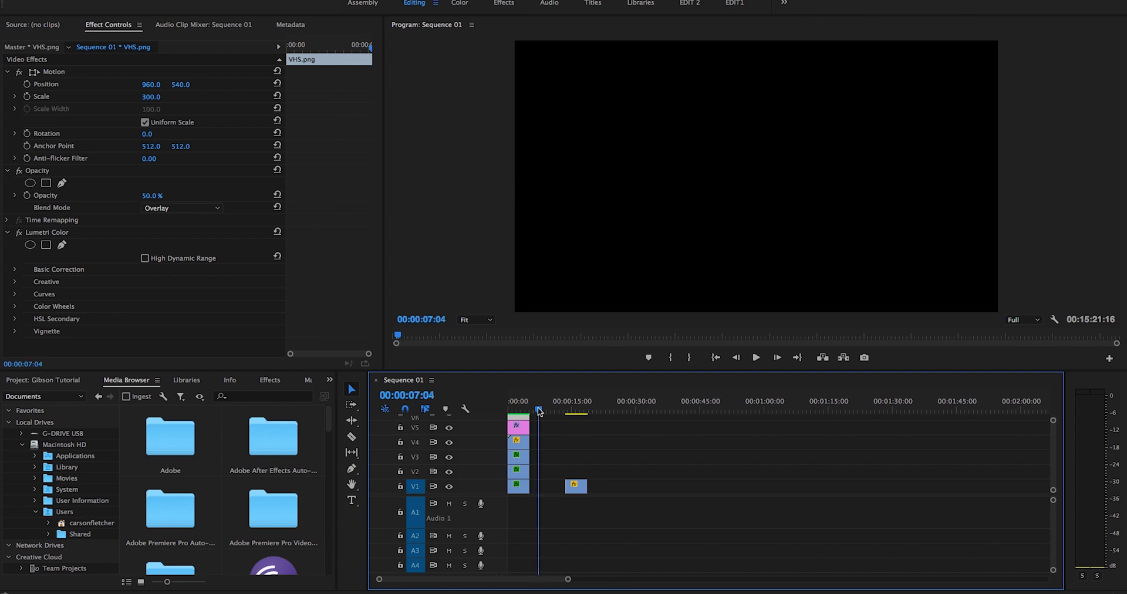
drag(539, 411, 565, 410)
key(space)
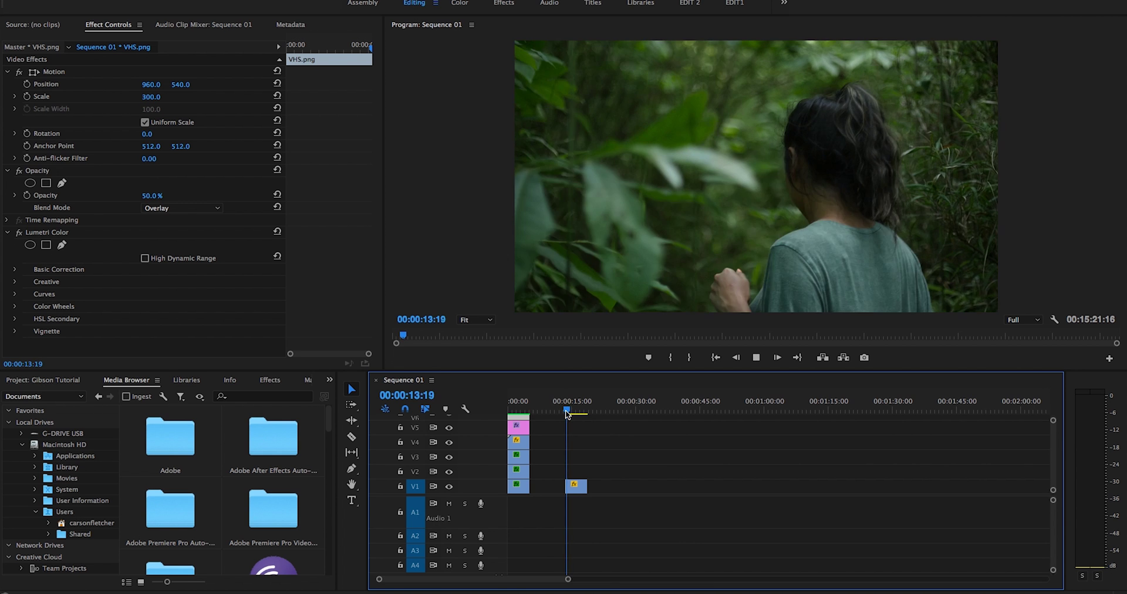
click(565, 411)
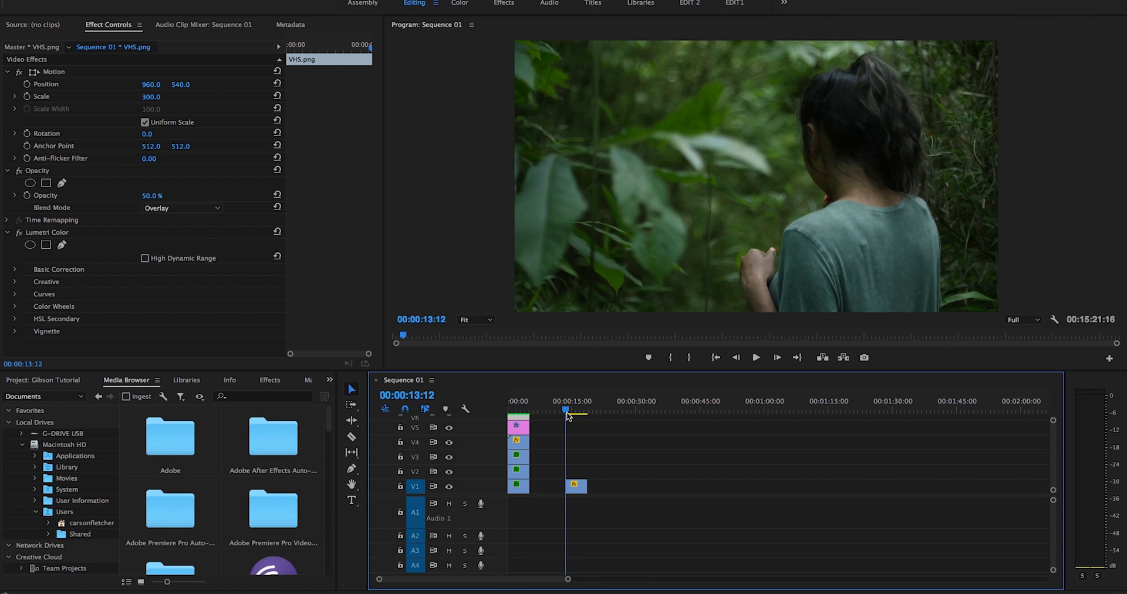
Apply the Arithmetic effect to the V1 forest clip and Alt-drag copies onto V2 and V3
click(576, 486)
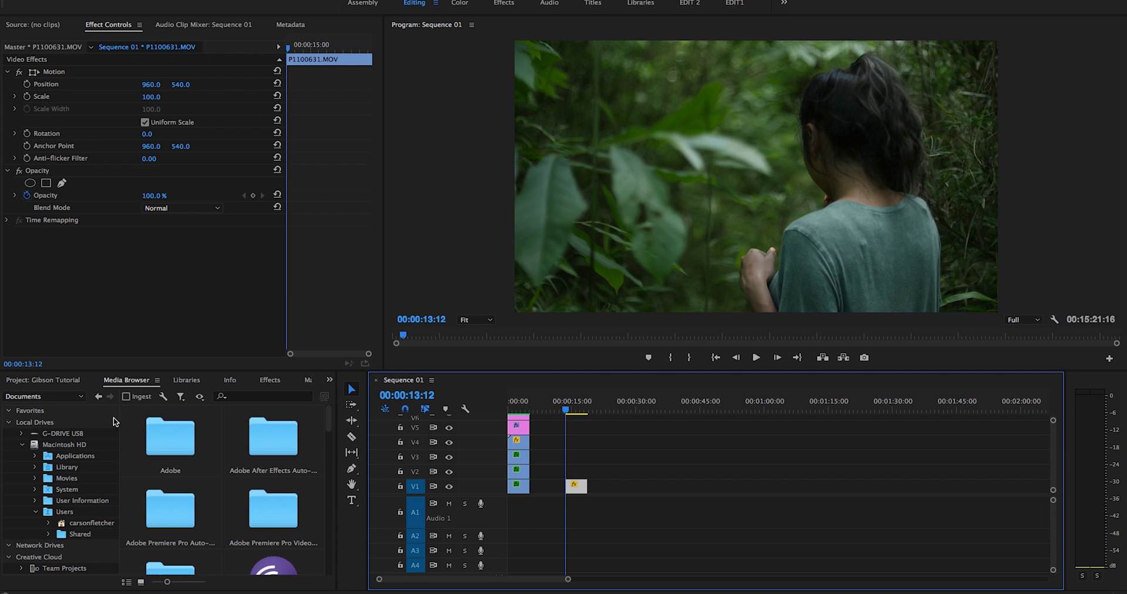
click(267, 382)
click(106, 396)
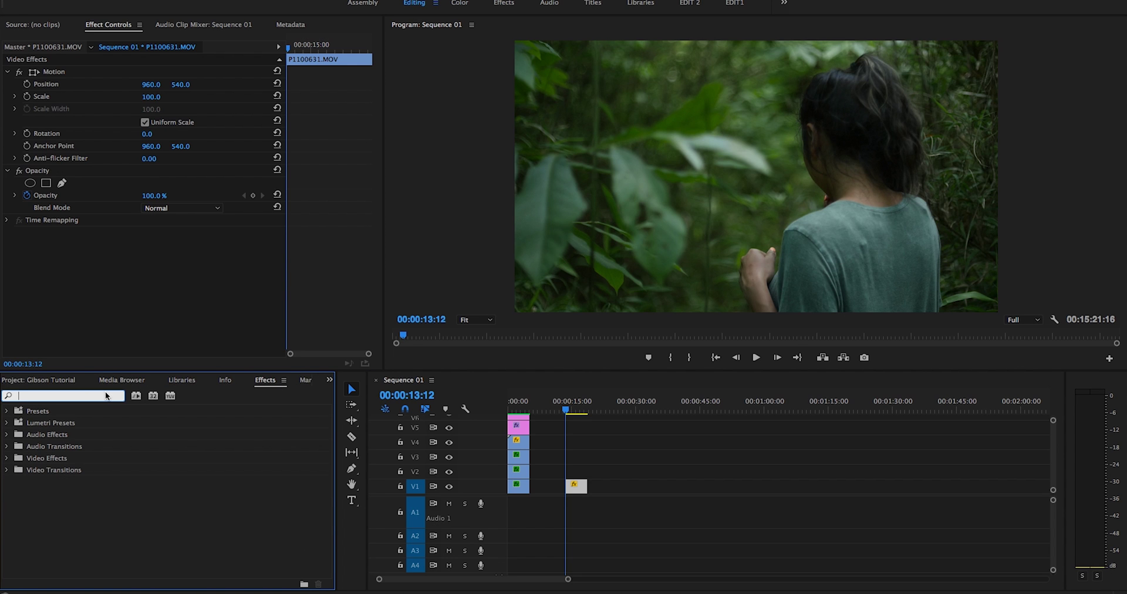
text(ariyth)
key(BackSpace)
text(th)
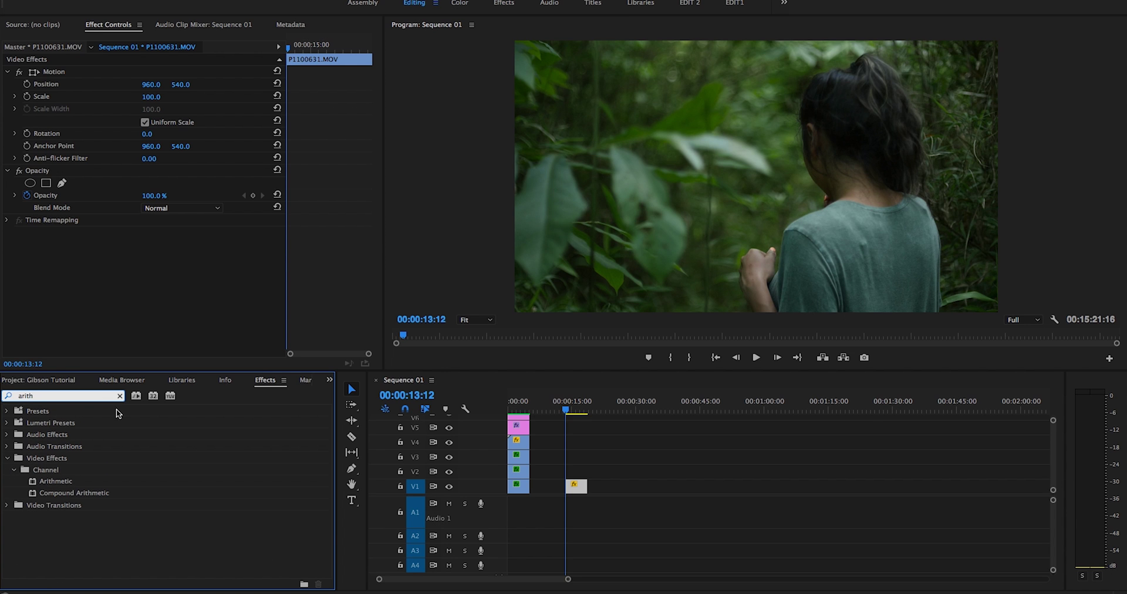
drag(53, 481, 579, 485)
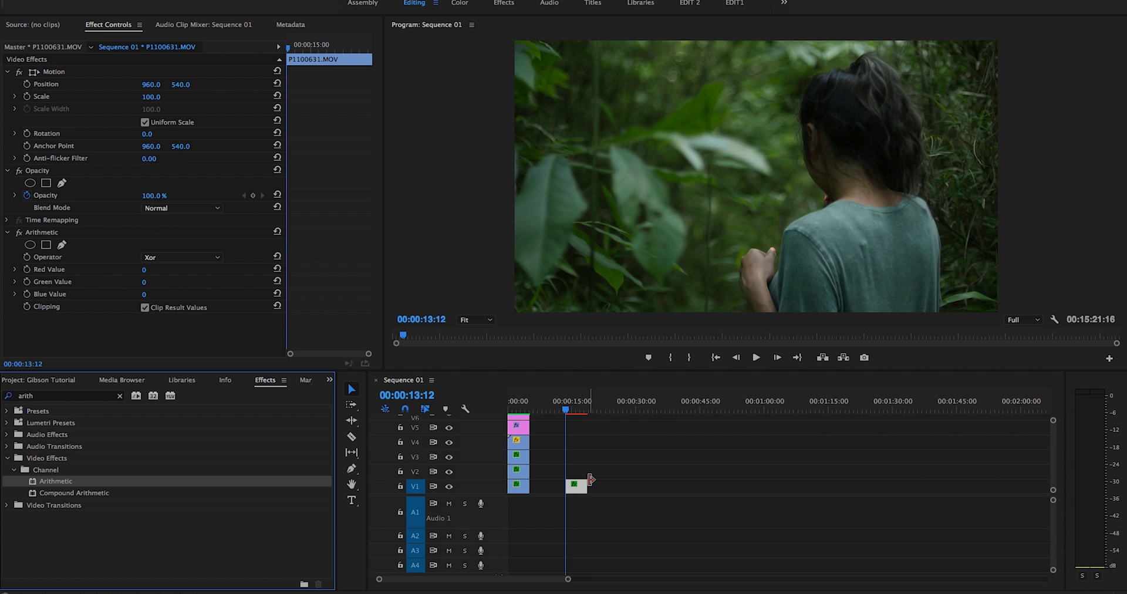
drag(581, 490, 583, 455)
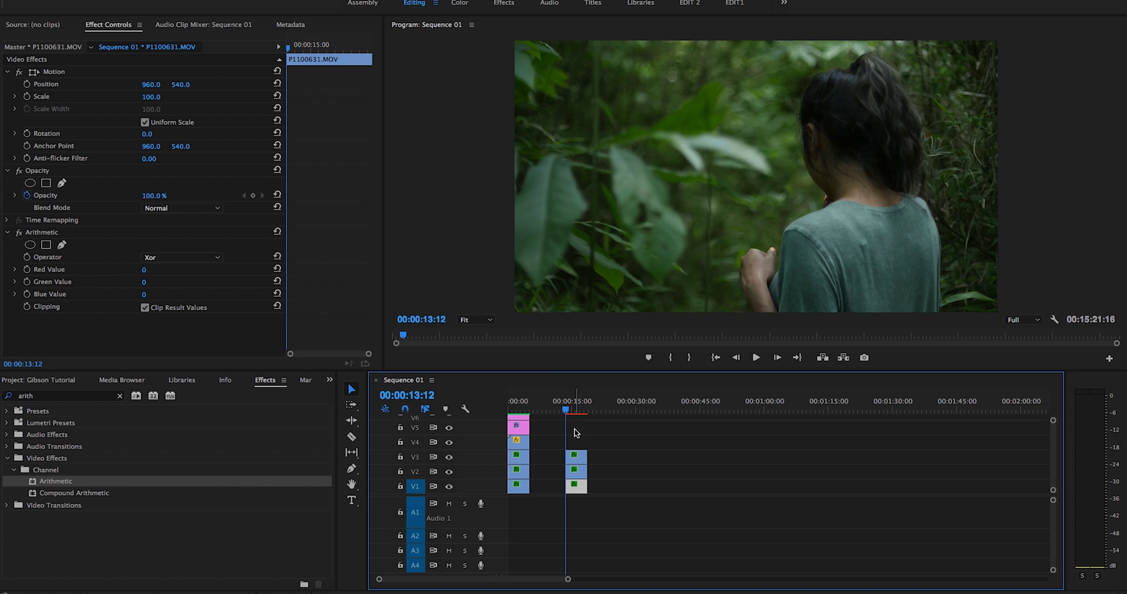
drag(568, 415, 570, 415)
Set the top copy's Arithmetic to Max, Red Value 200, with Linear Dodge (Add) blending
click(577, 458)
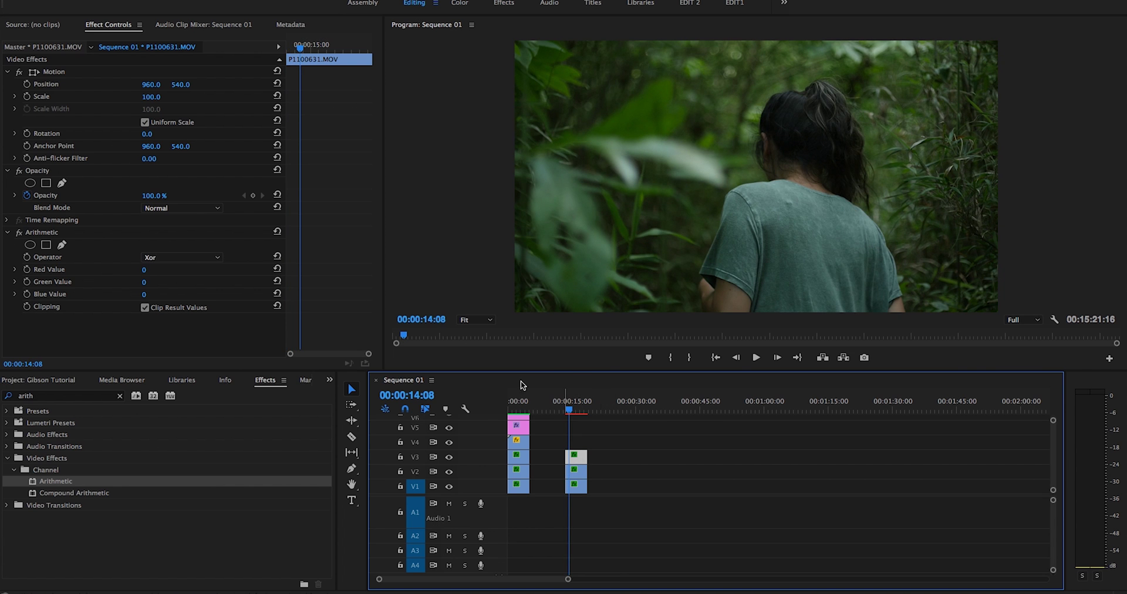
click(194, 258)
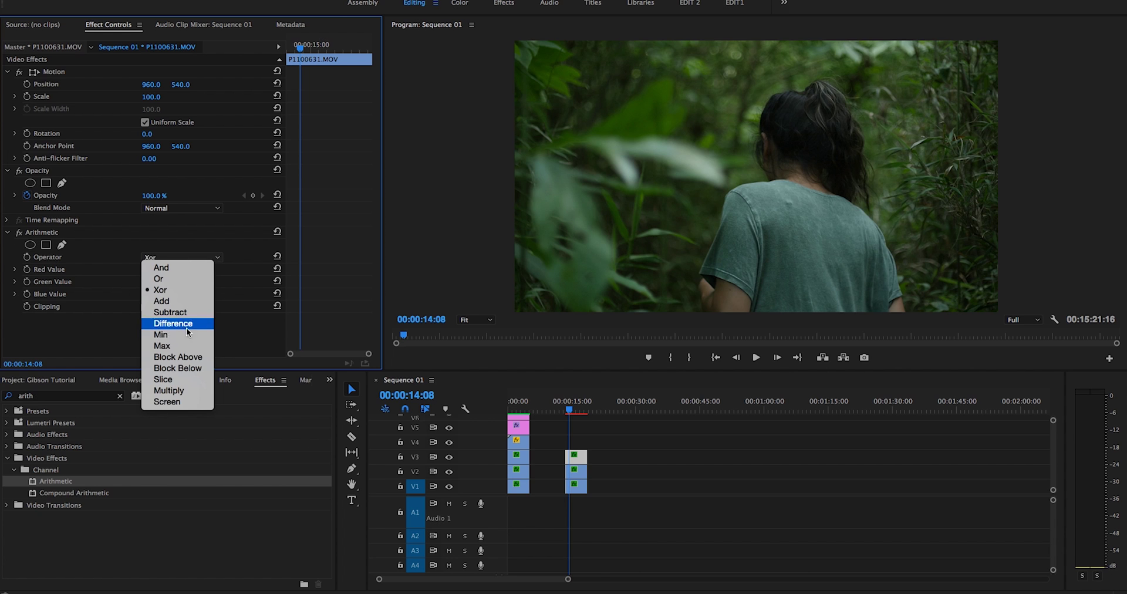
click(167, 346)
click(157, 269)
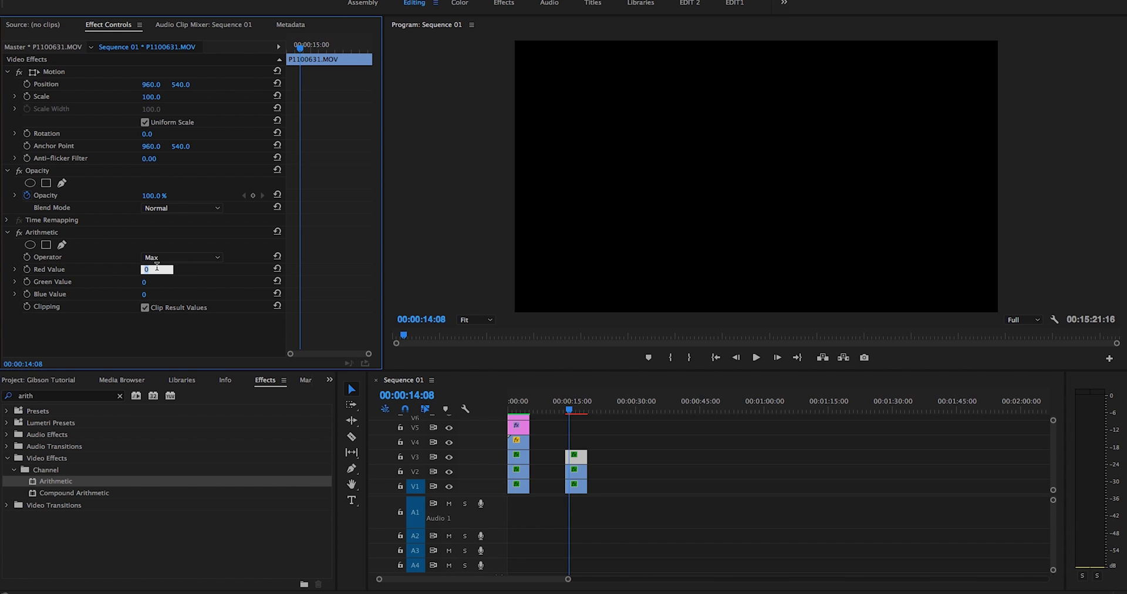
text(200)
key(Return)
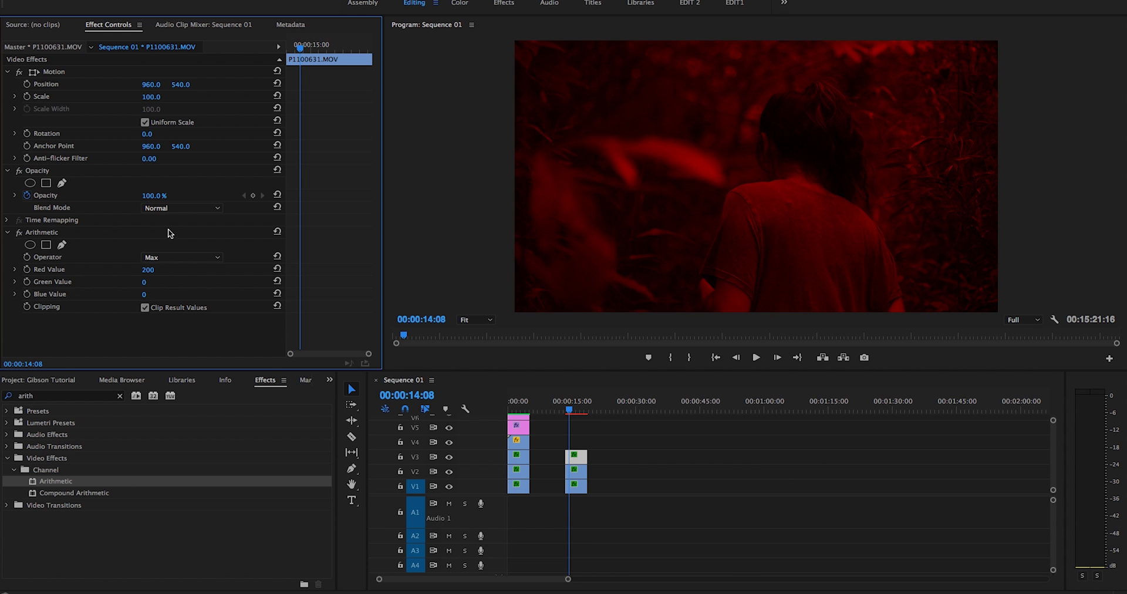
click(184, 210)
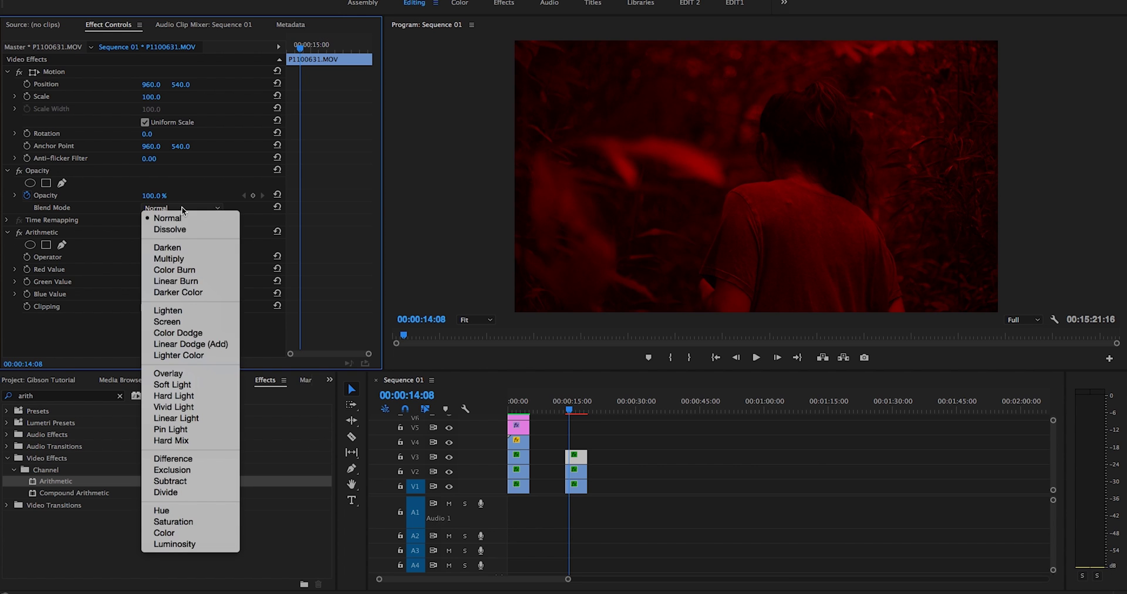
click(201, 345)
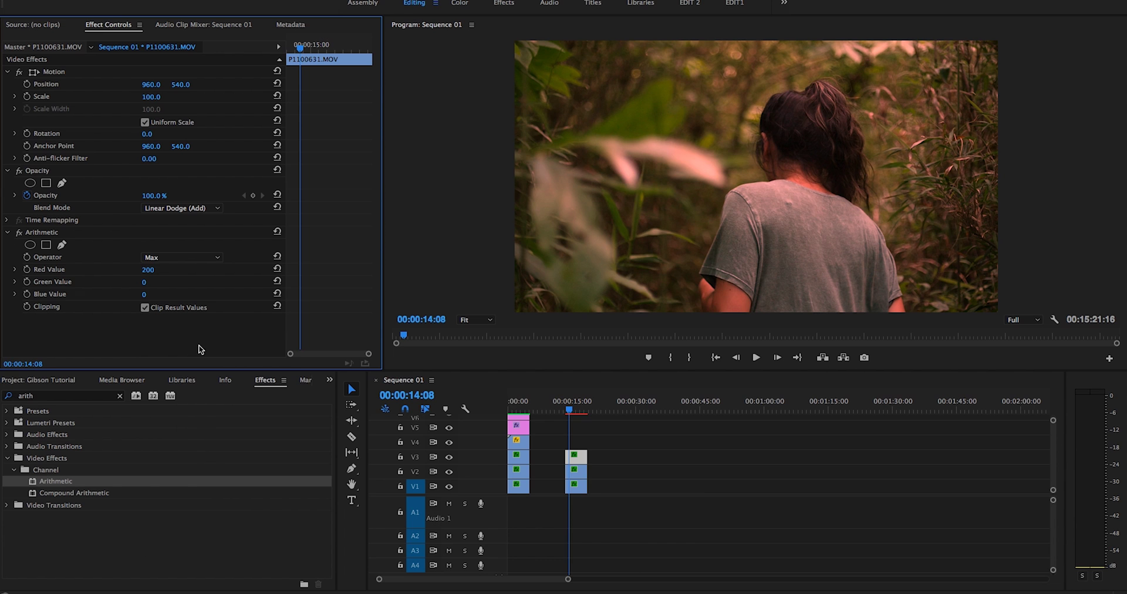
Set the middle copy's Arithmetic to Max, Green Value 200, with Linear Dodge (Add) blending
click(580, 474)
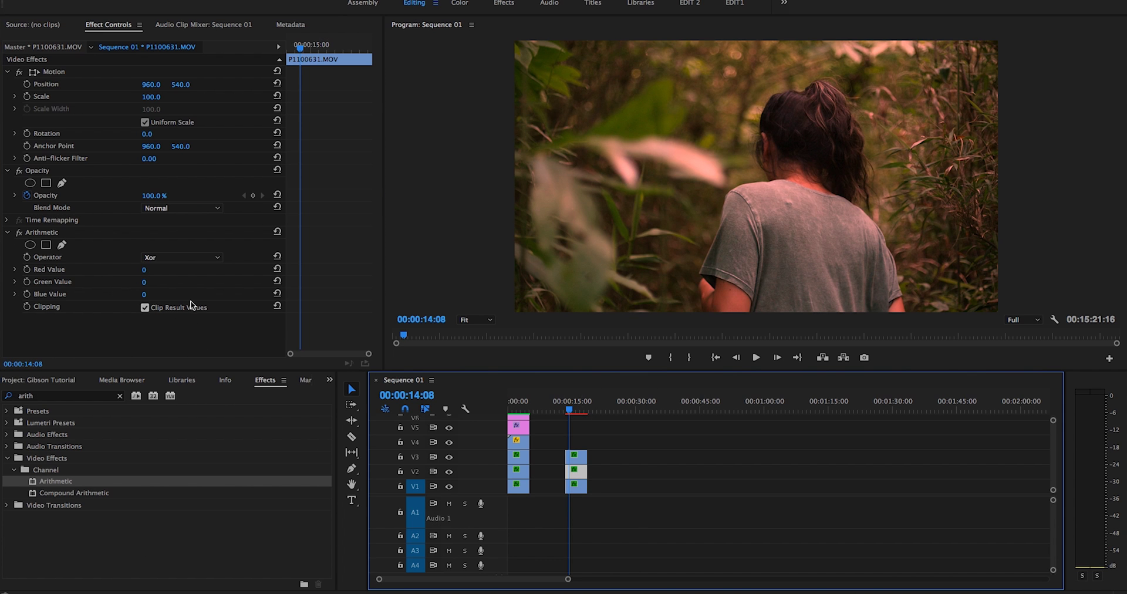
click(191, 258)
click(187, 351)
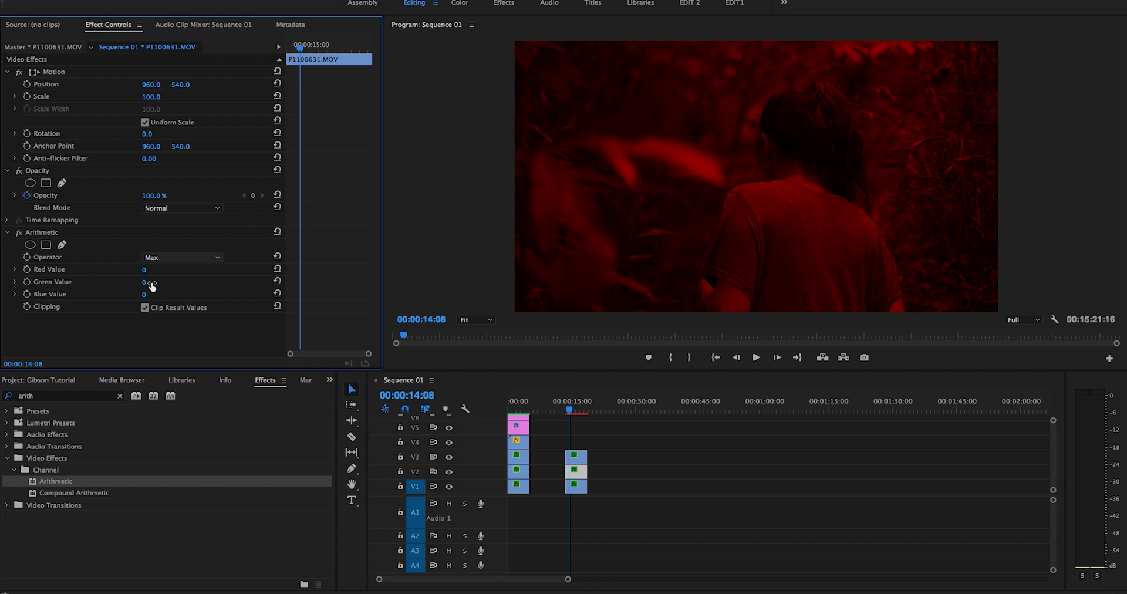
click(157, 280)
key(Return)
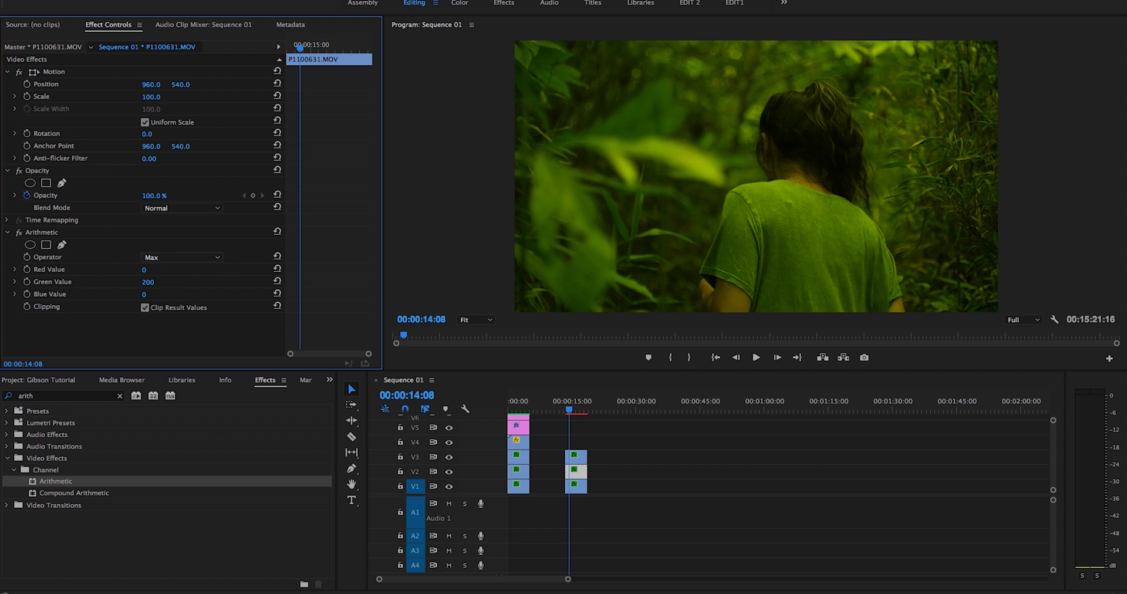
click(182, 208)
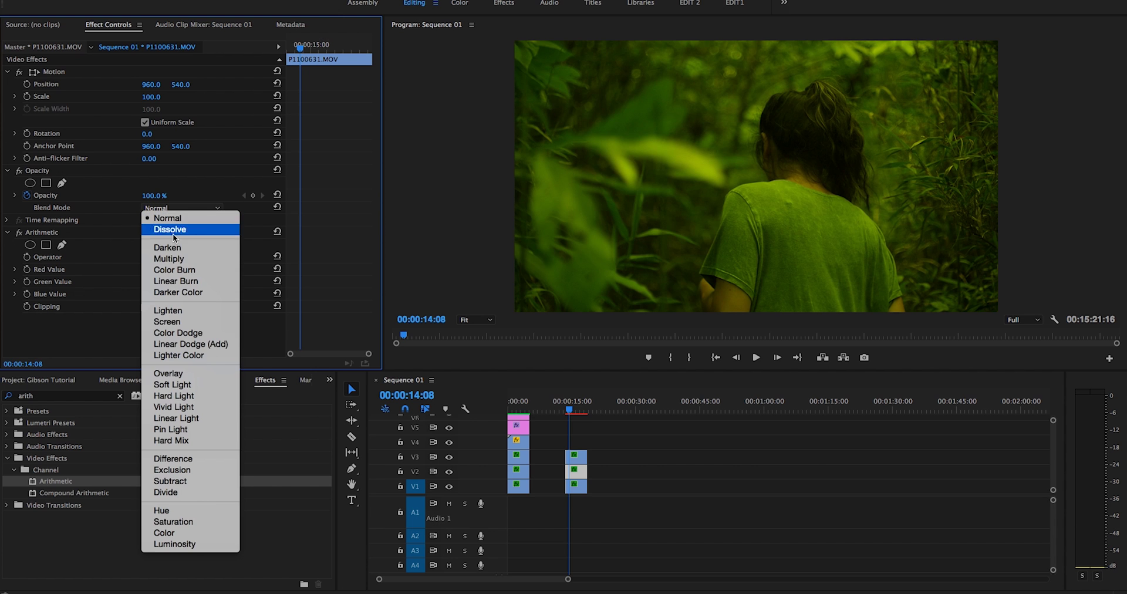
click(184, 345)
Set the V1 clip's Arithmetic to Max, Blue Value 200, with Linear Dodge (Add) blending
click(575, 487)
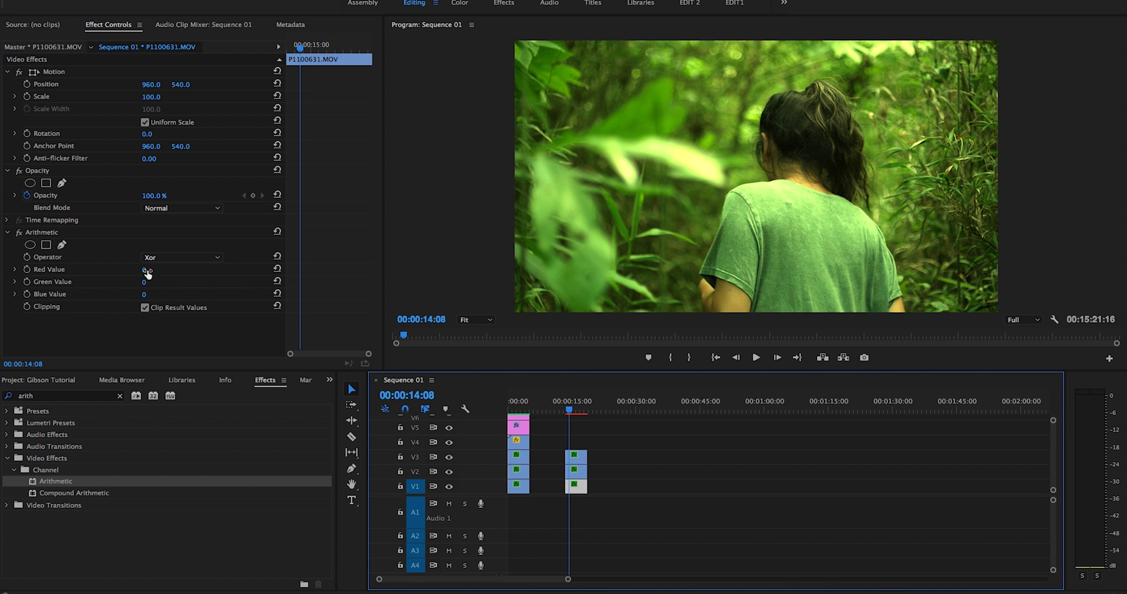
click(154, 257)
click(163, 347)
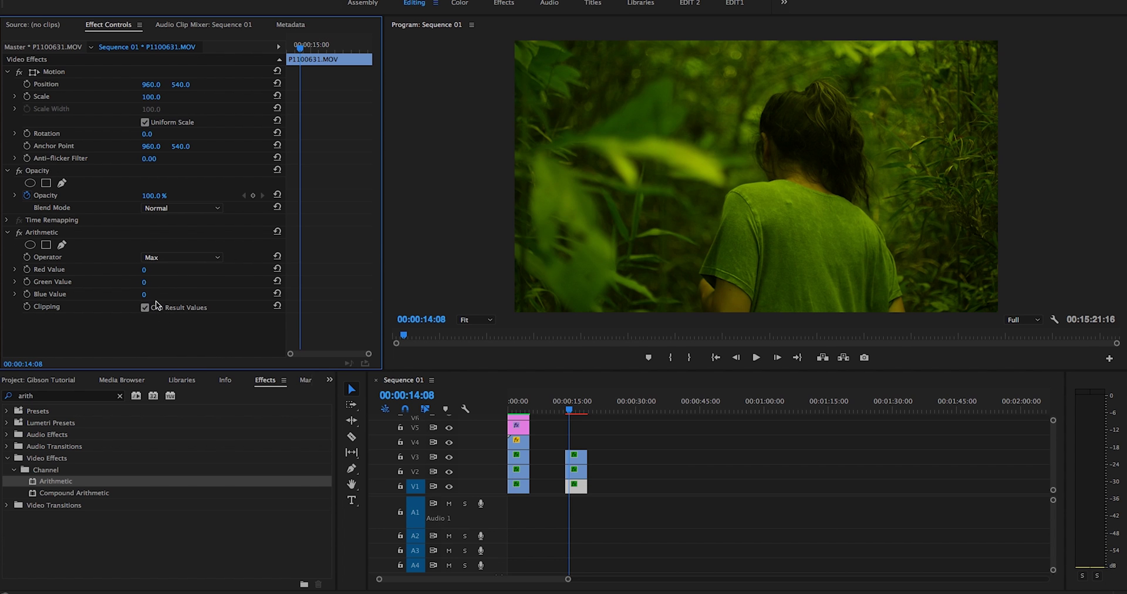
click(156, 294)
key(Return)
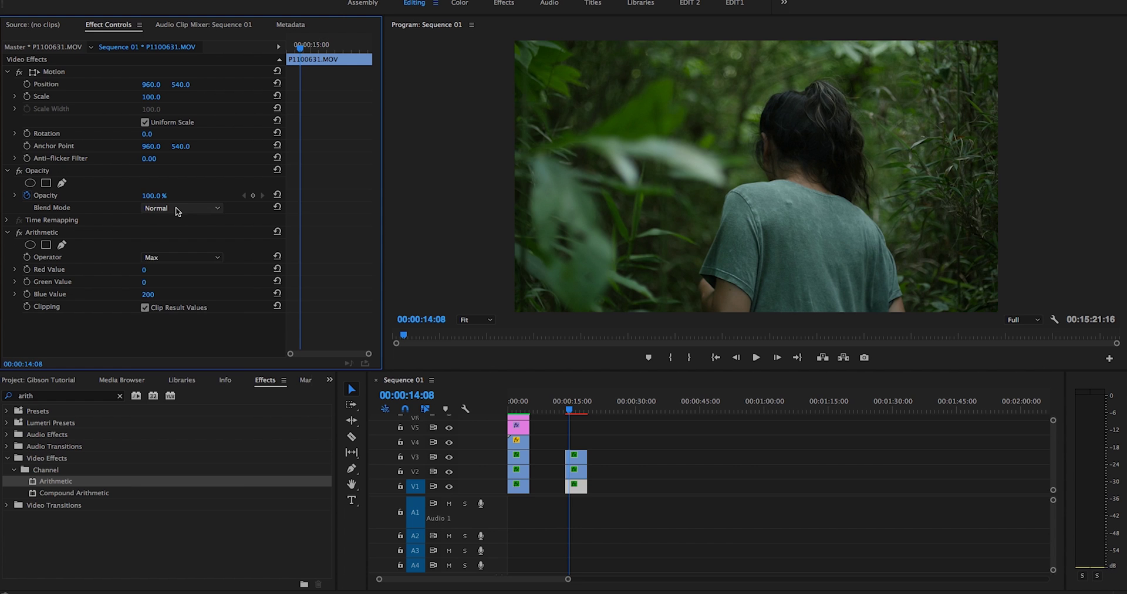
click(176, 208)
click(187, 344)
Shift the V2 green copy's Position X from 960 to 953, then deselect all clips
drag(570, 412, 576, 411)
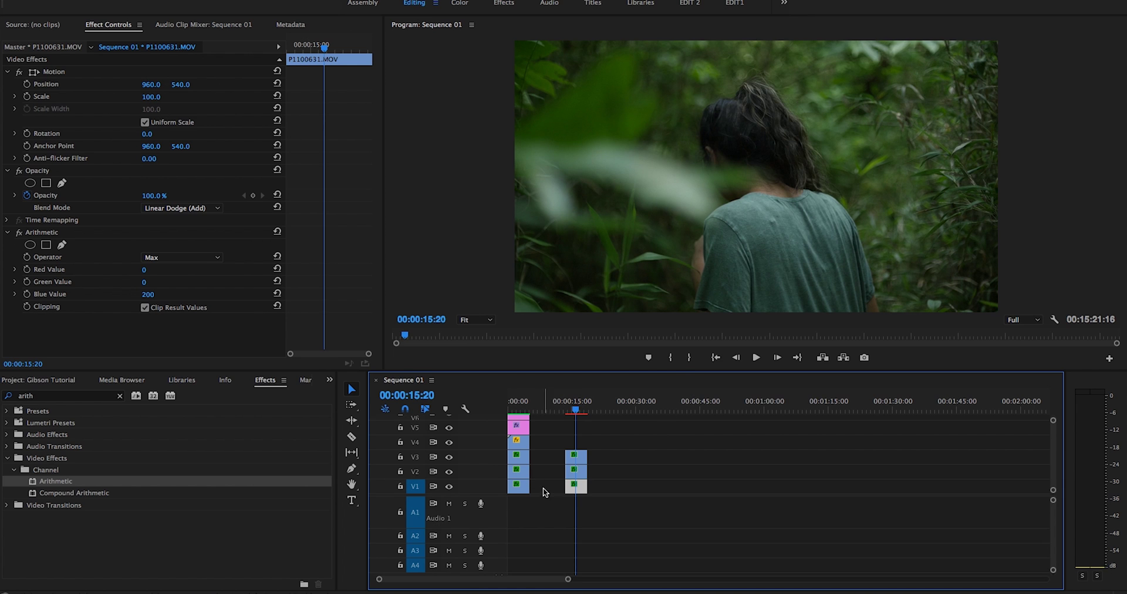
click(582, 474)
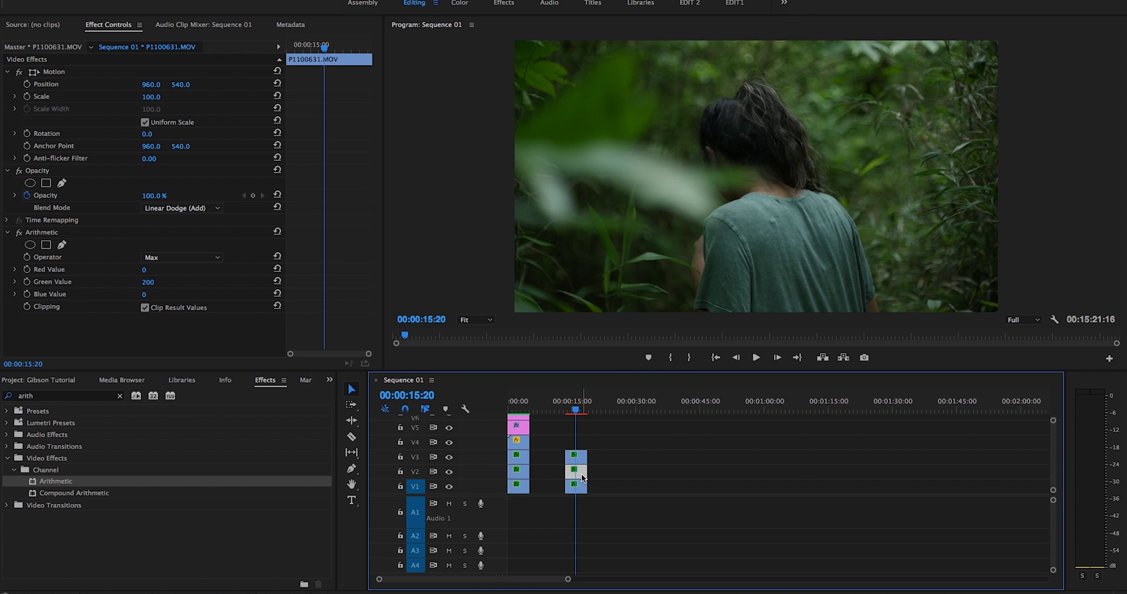
click(147, 85)
drag(147, 85, 145, 85)
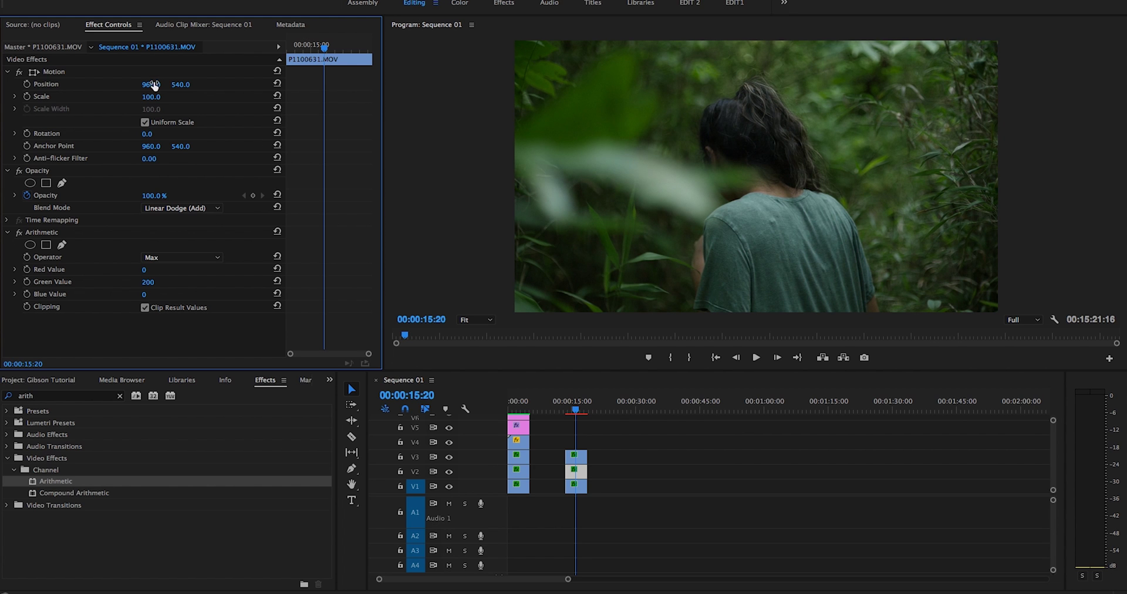
click(584, 428)
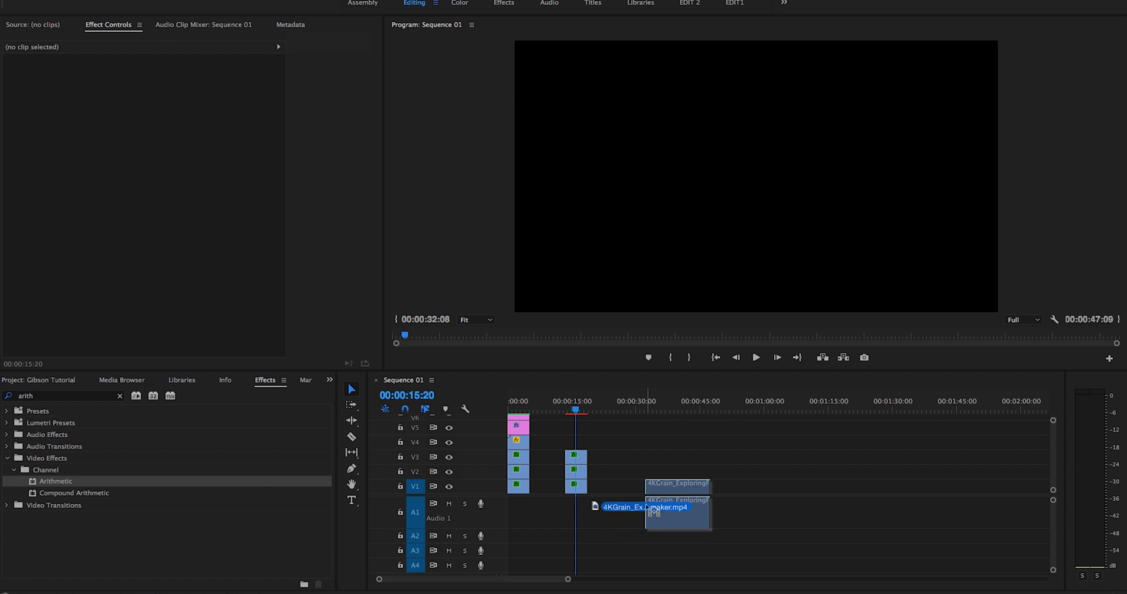
Drop the 4KGrain clip into the timeline, make it a subsequence, and stack it on V4
drag(594, 504, 646, 476)
click(652, 474)
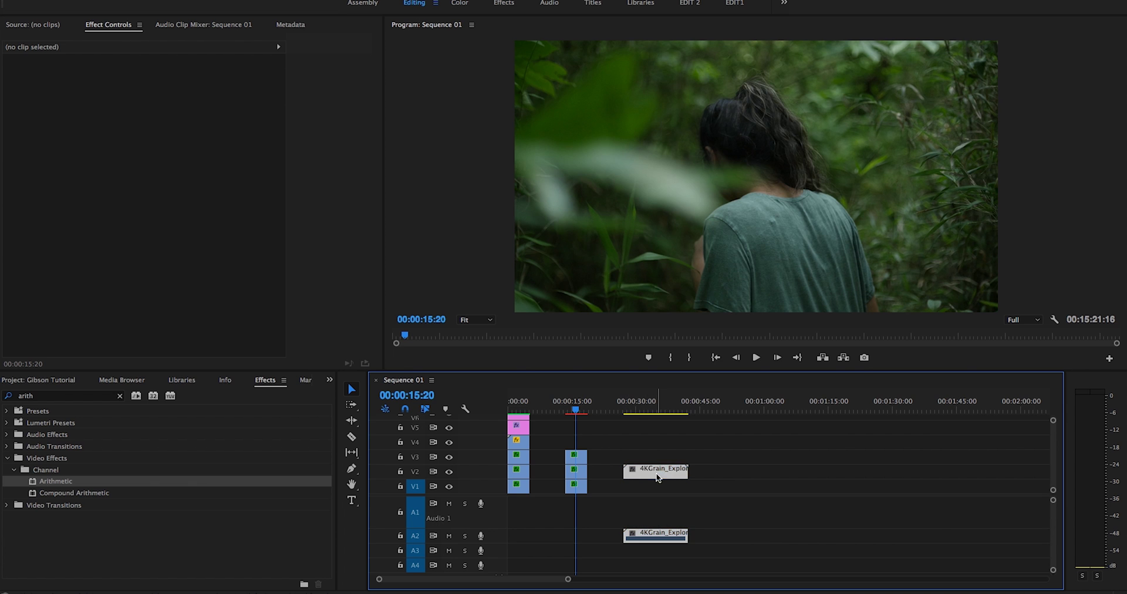
right_click(658, 473)
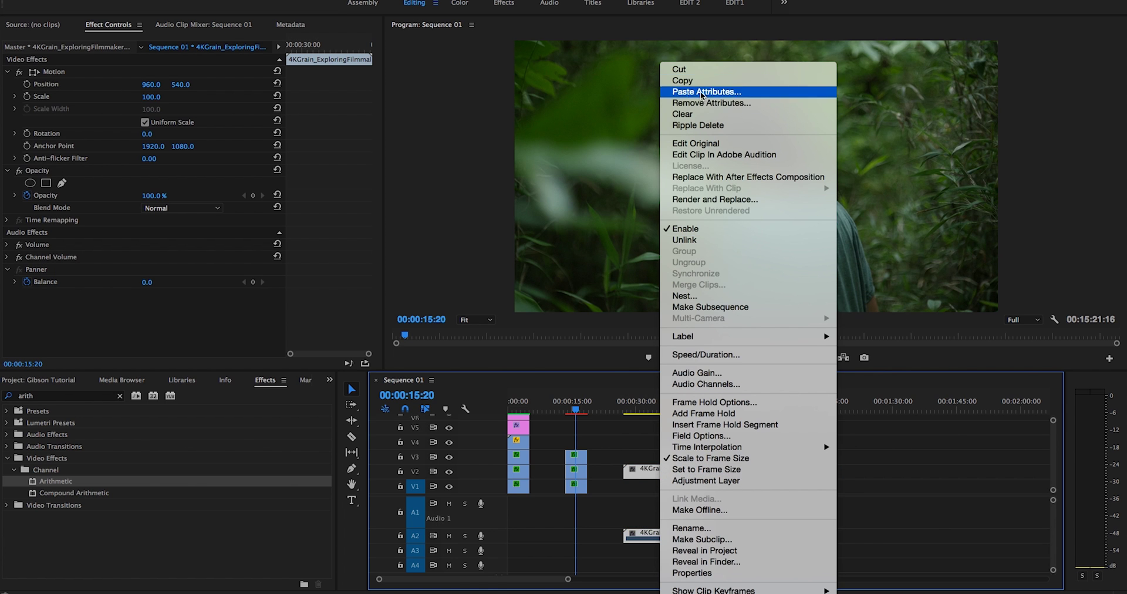
click(709, 308)
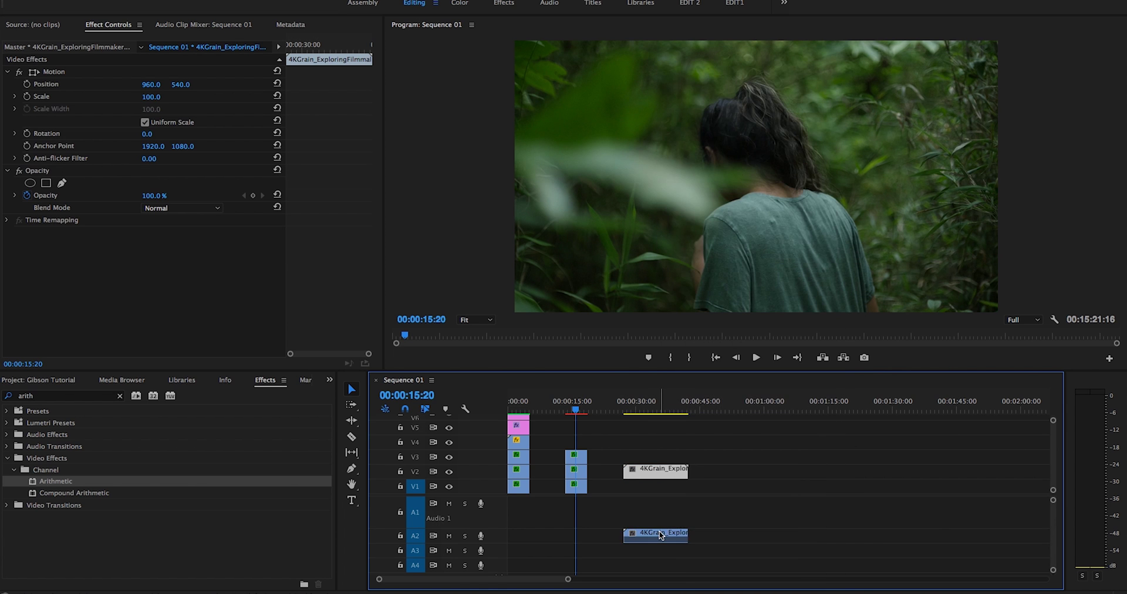
drag(649, 467, 588, 442)
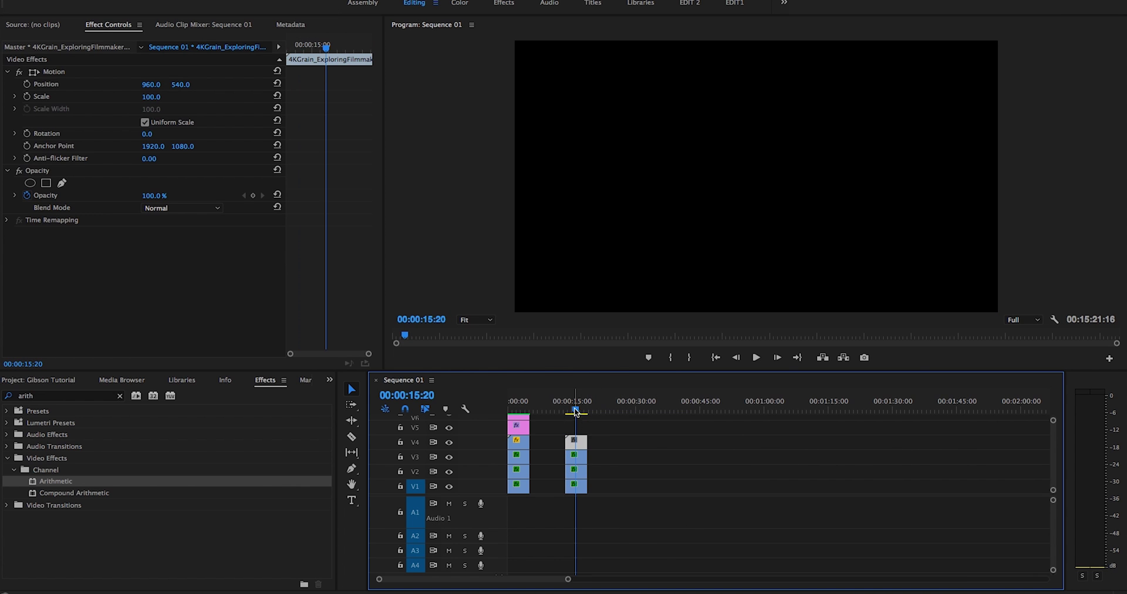
Blend the grain clip in Overlay mode and preview playback from 00:00:14:04
click(197, 208)
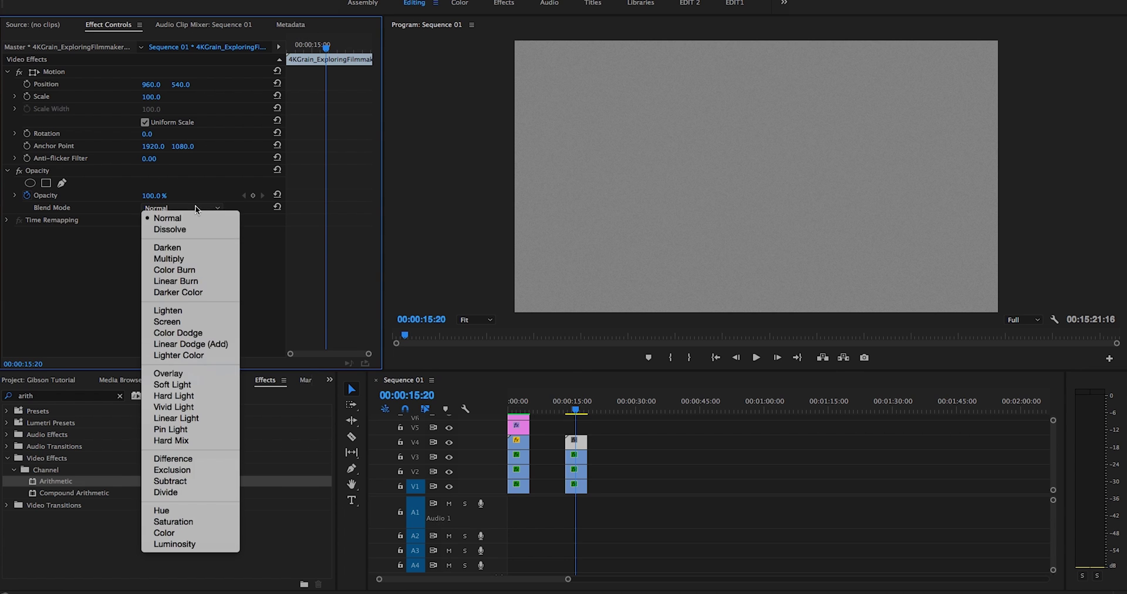
click(196, 374)
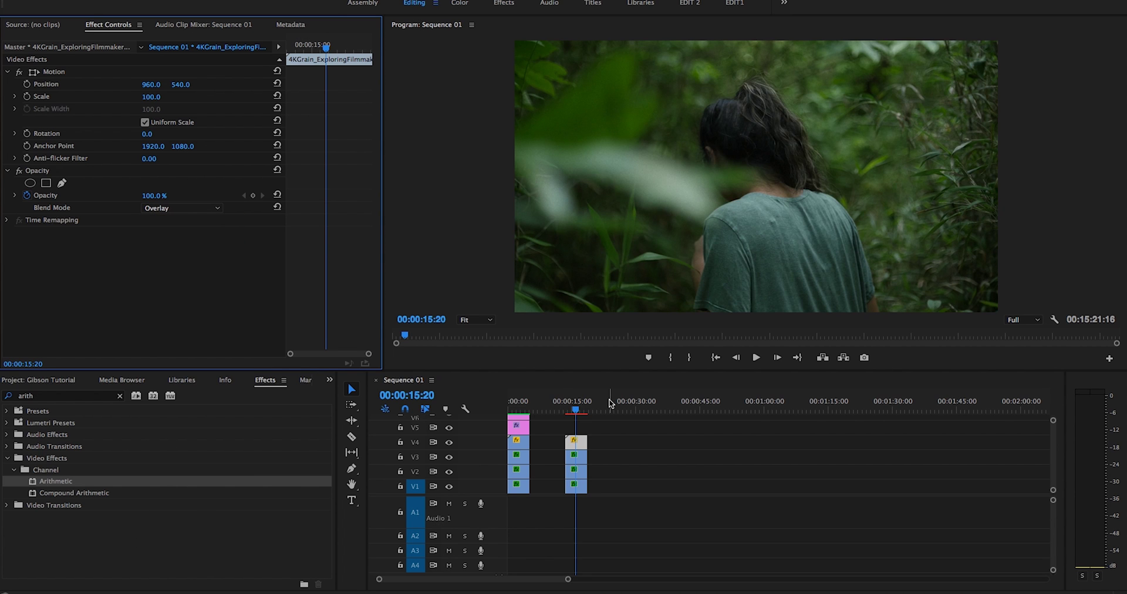
click(569, 411)
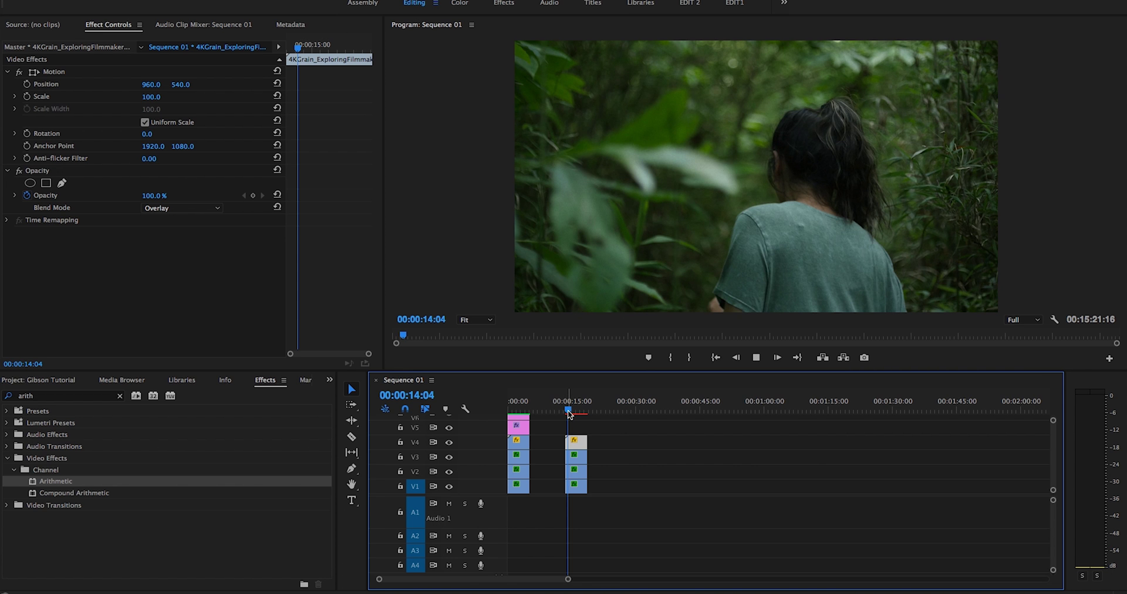
key(space)
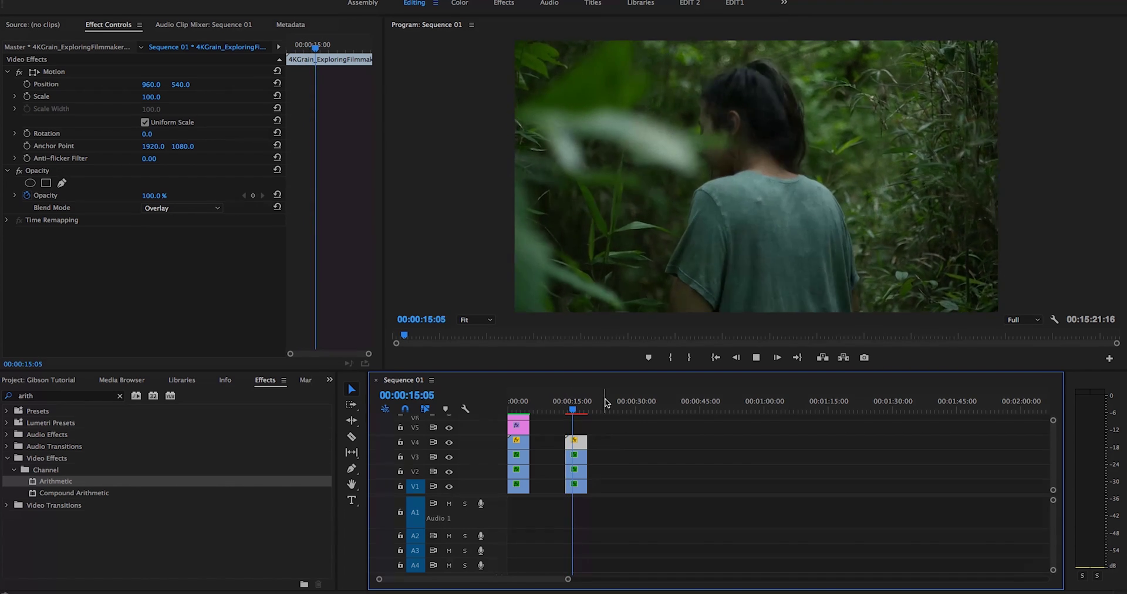
key(space)
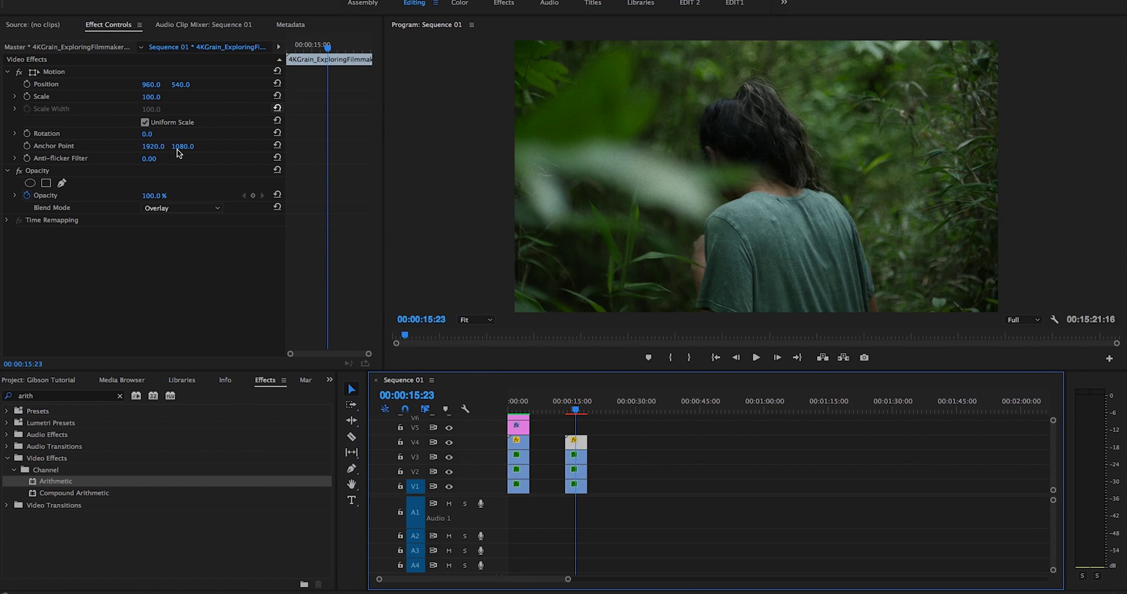
Scale up the grain clip so the grain looks coarser, then deselect it
click(151, 101)
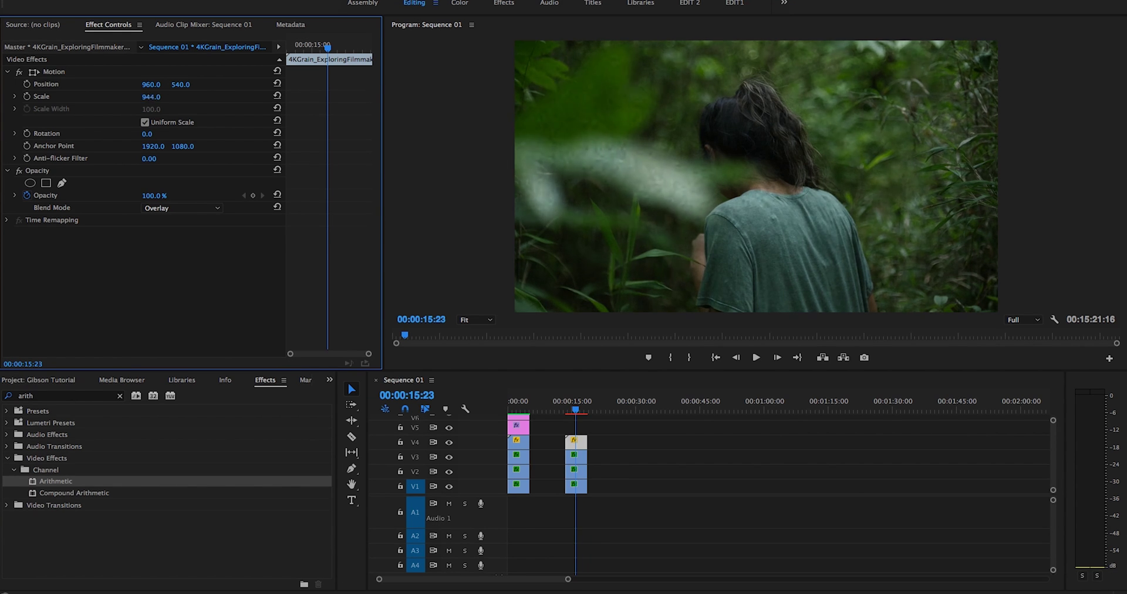
drag(151, 97, 175, 96)
click(586, 426)
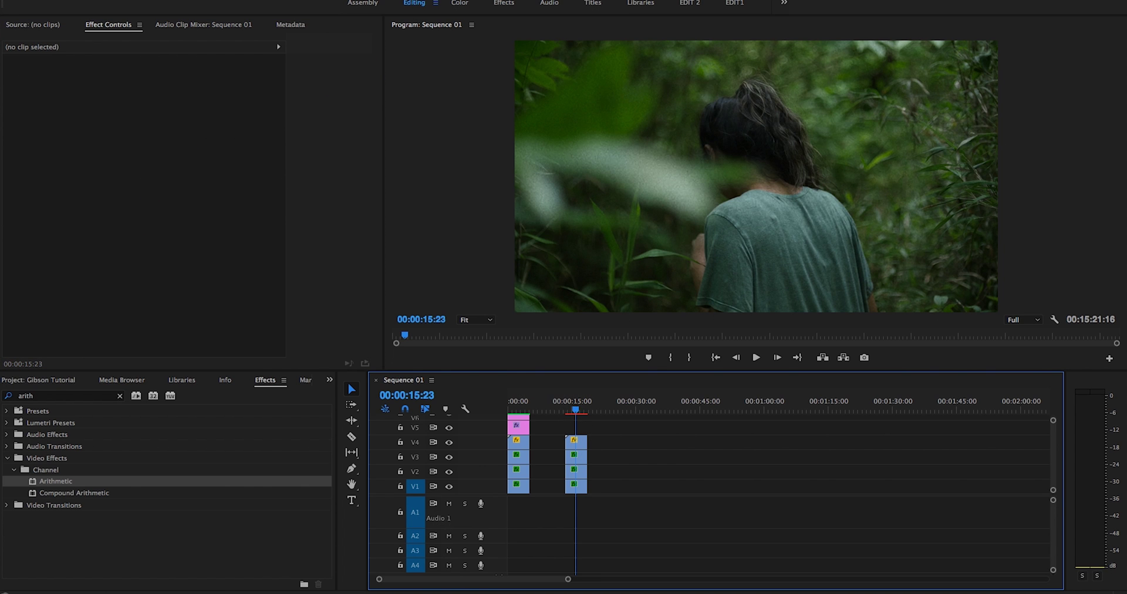
Create a new 1920×1080 Adjustment Layer and place it on V5 above the grain
click(30, 380)
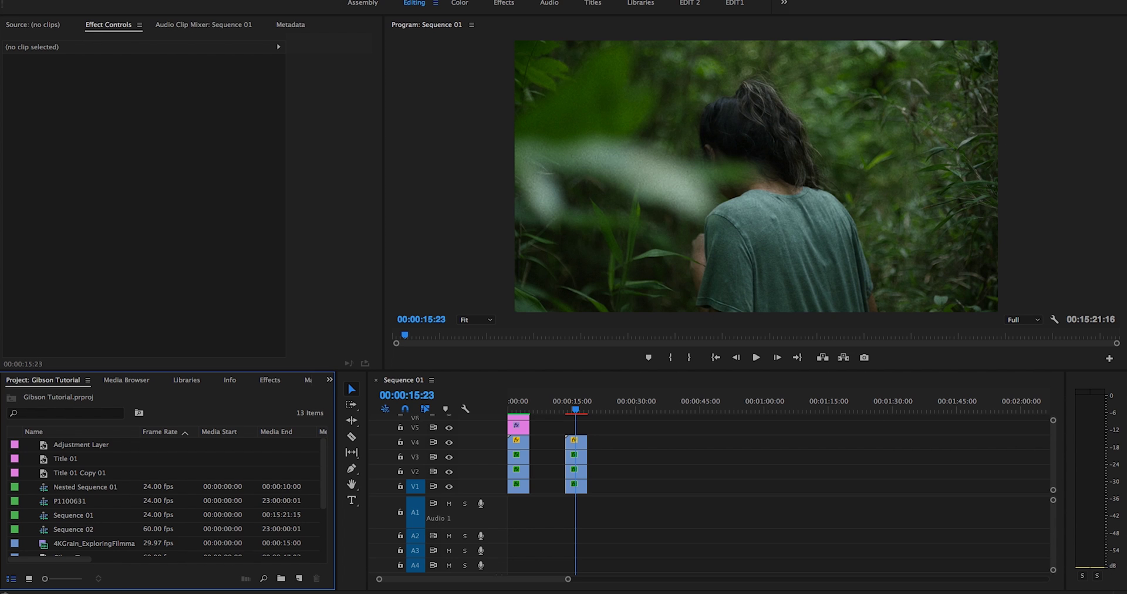
click(117, 0)
mouse_move(135, 0)
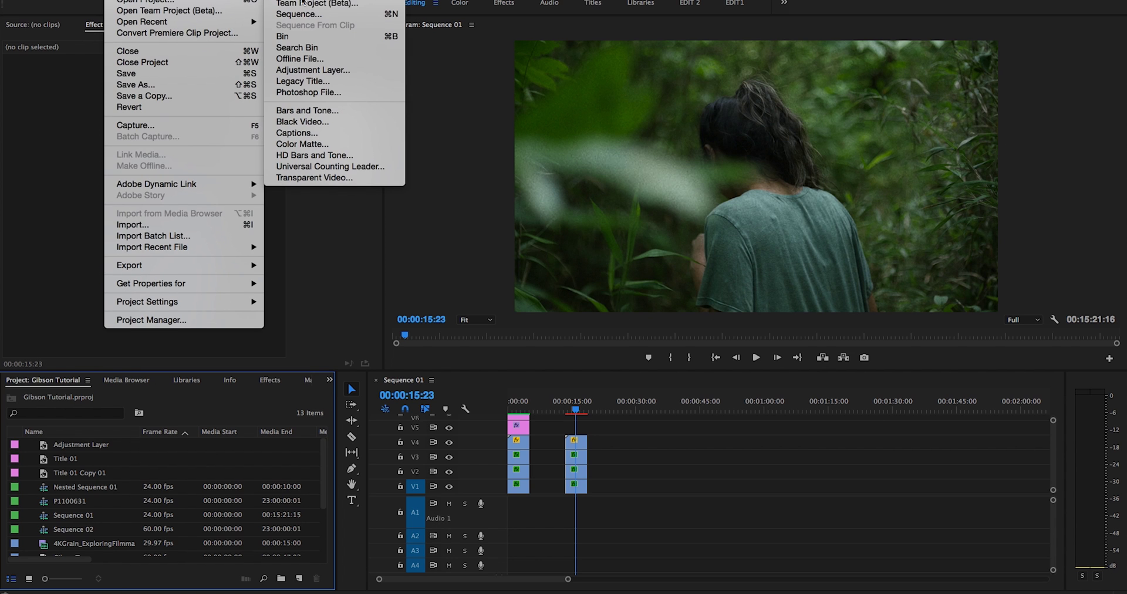
click(323, 71)
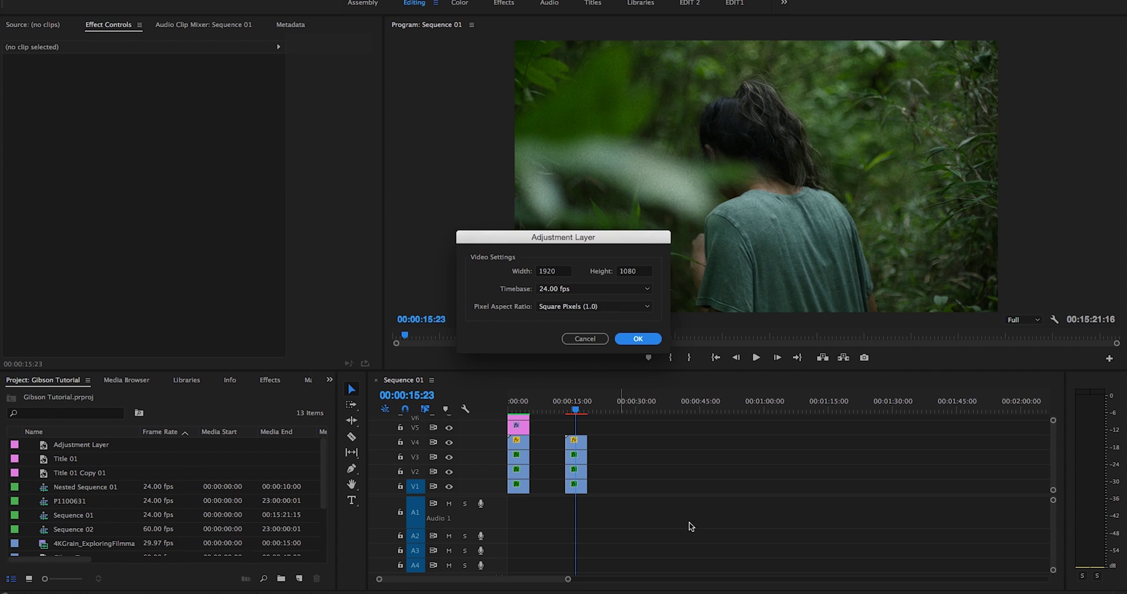
click(632, 333)
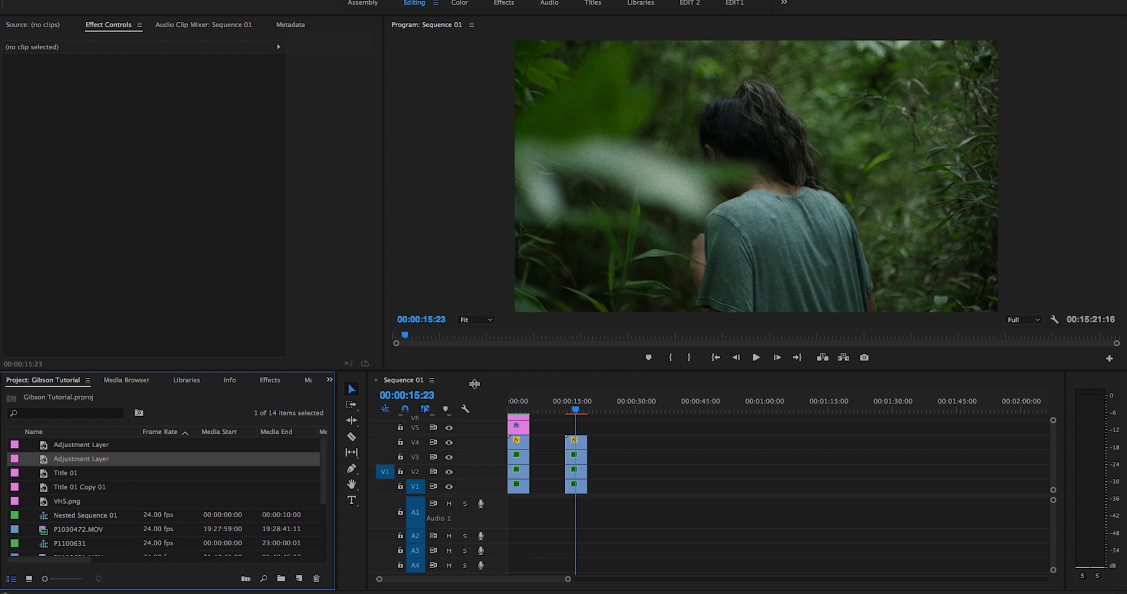
drag(13, 461, 587, 426)
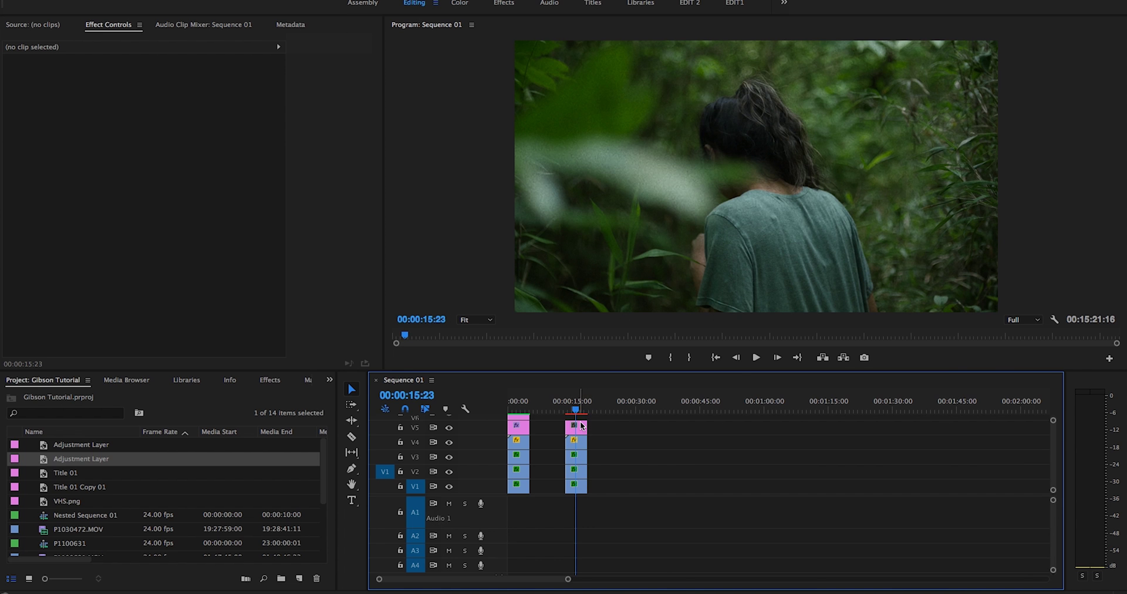
click(580, 424)
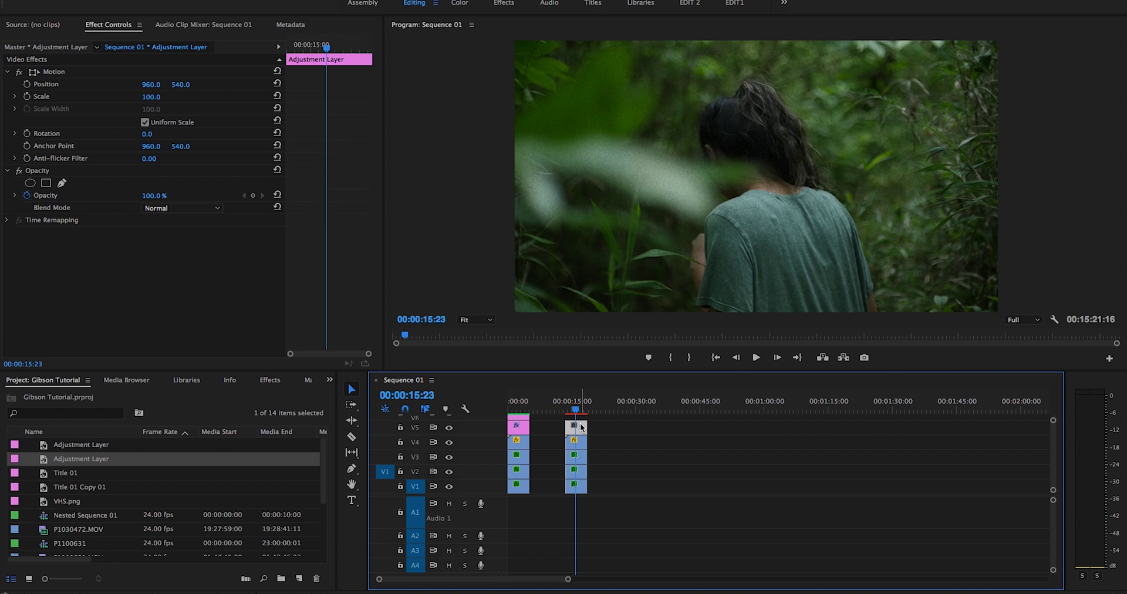
In the Color workspace, lift the RGB curve's black point and pull the upper midtones up
click(461, 4)
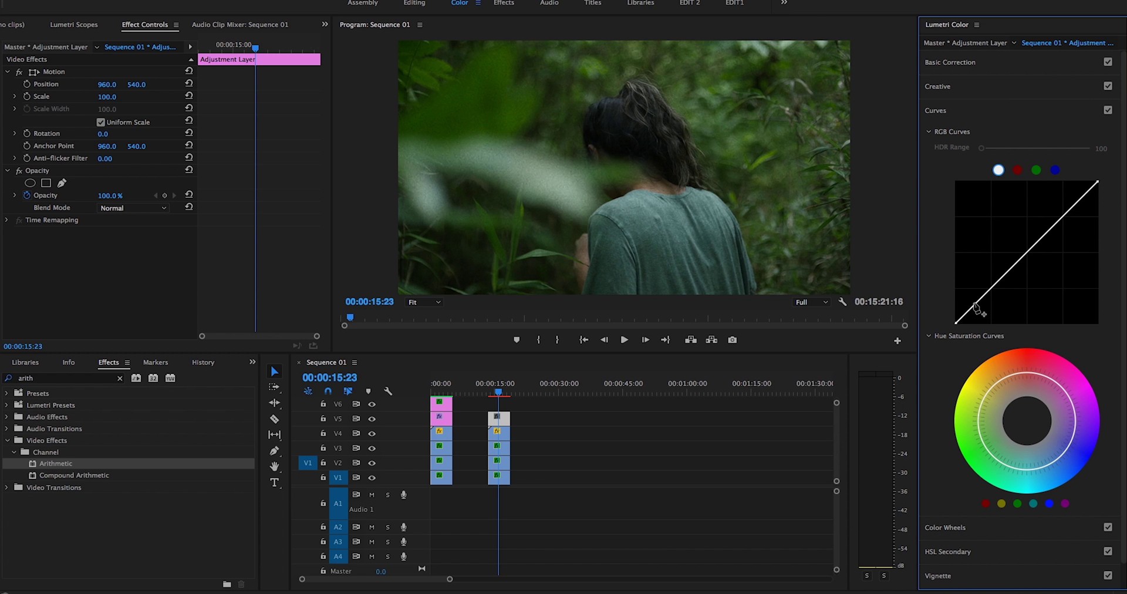
click(975, 305)
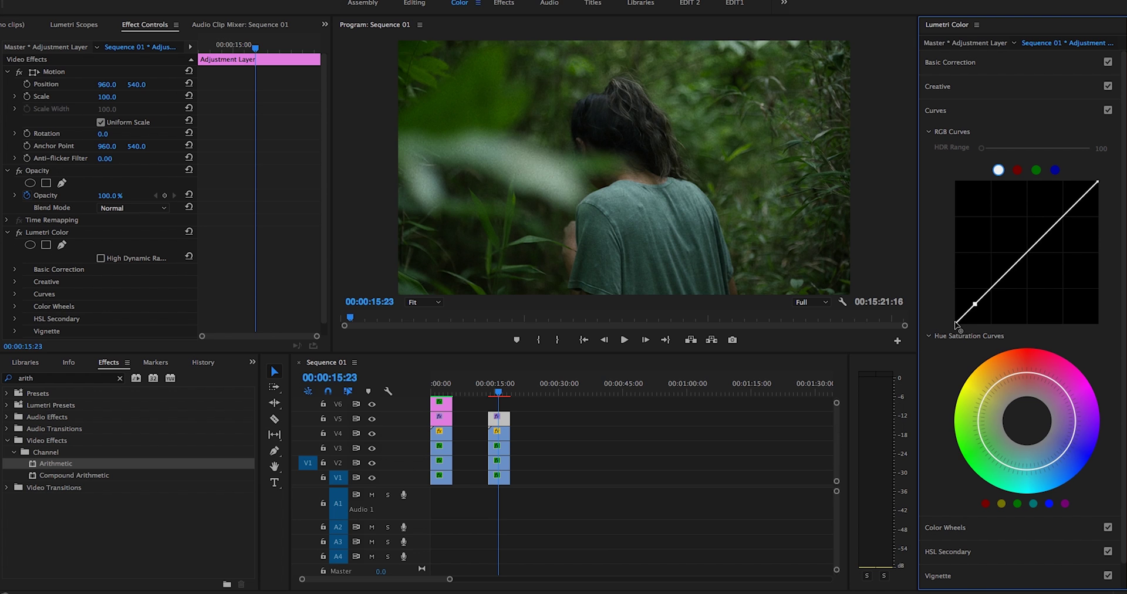
drag(956, 323, 956, 314)
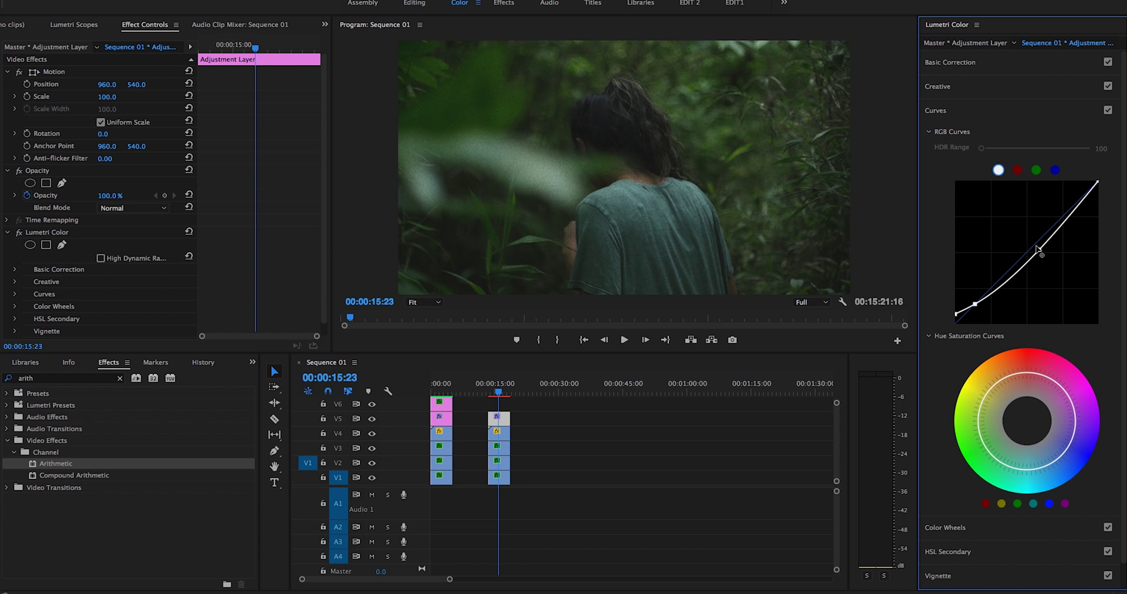
drag(1037, 258, 1029, 238)
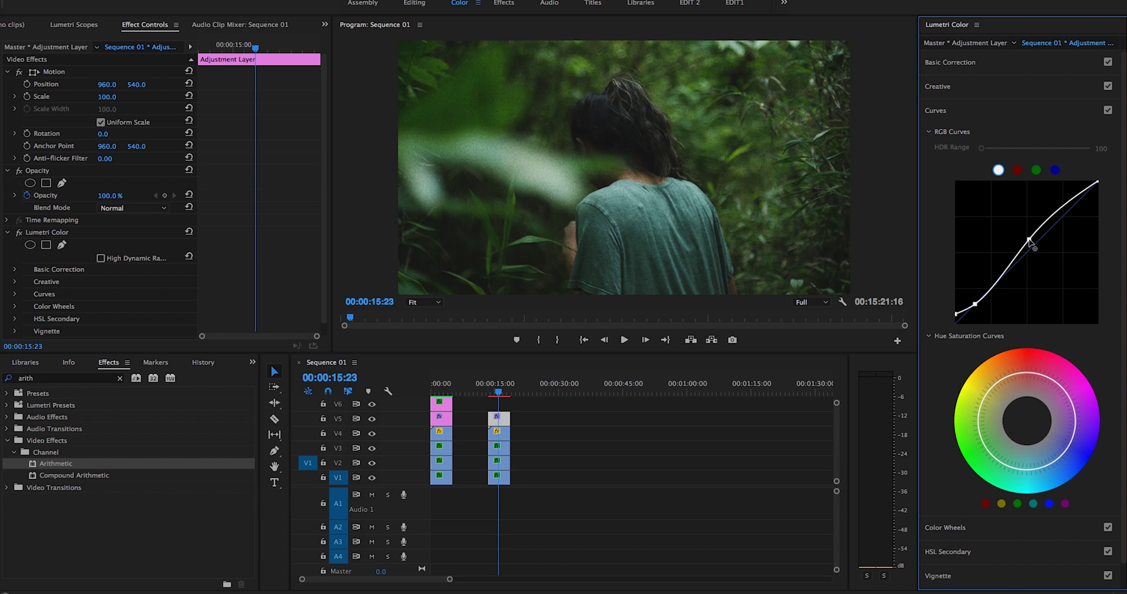
Tint the highlights and set Faded Film to 20.5 in Lumetri's Creative section
click(937, 87)
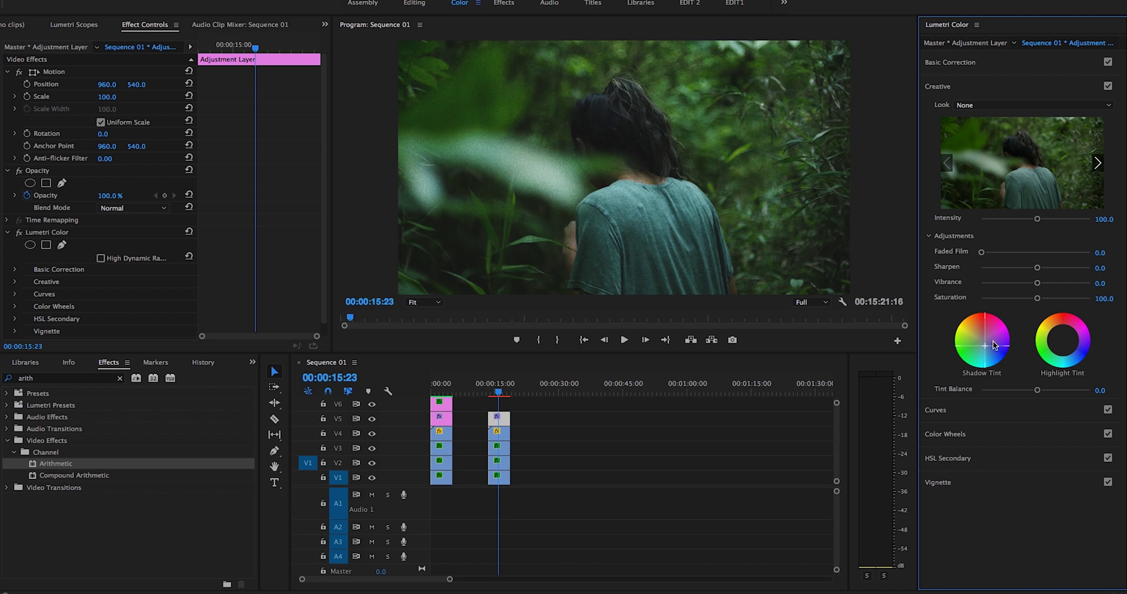
drag(1061, 339, 1061, 330)
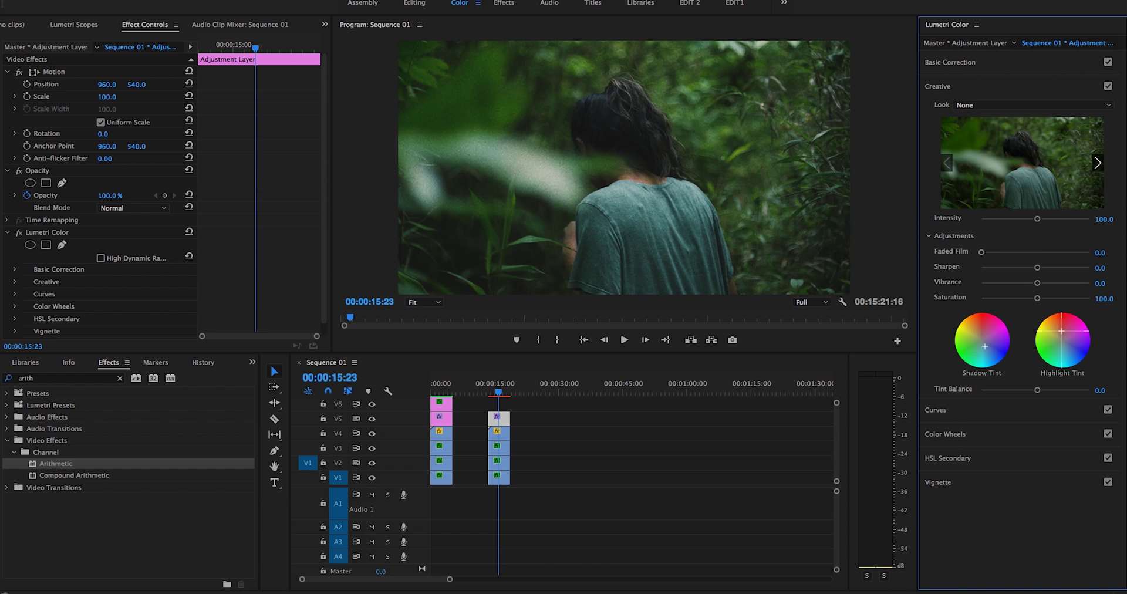
drag(1062, 331, 1063, 331)
mouse_move(1000, 256)
mouse_down()
mouse_move(1049, 255)
mouse_move(1002, 250)
mouse_up()
Try adjusting sharpening and saturation, then reset them to 0.0 and 100.0
drag(1037, 272, 993, 276)
double_click(992, 268)
drag(1039, 299, 1031, 304)
double_click(1031, 299)
Return to the Editing workspace and drop VHS.png onto track V3
click(504, 404)
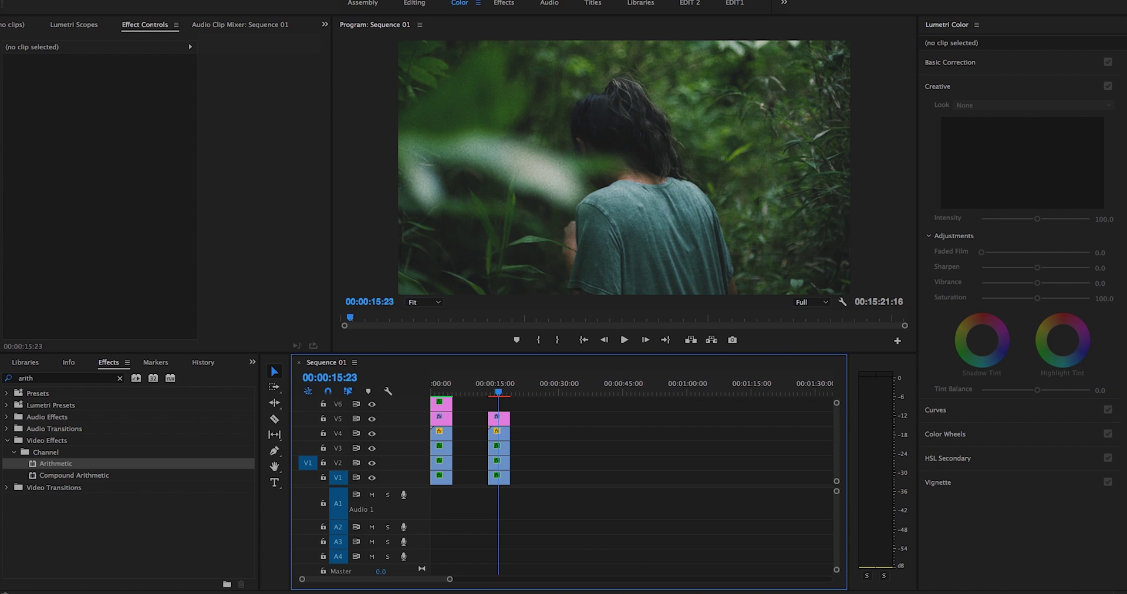
click(415, 4)
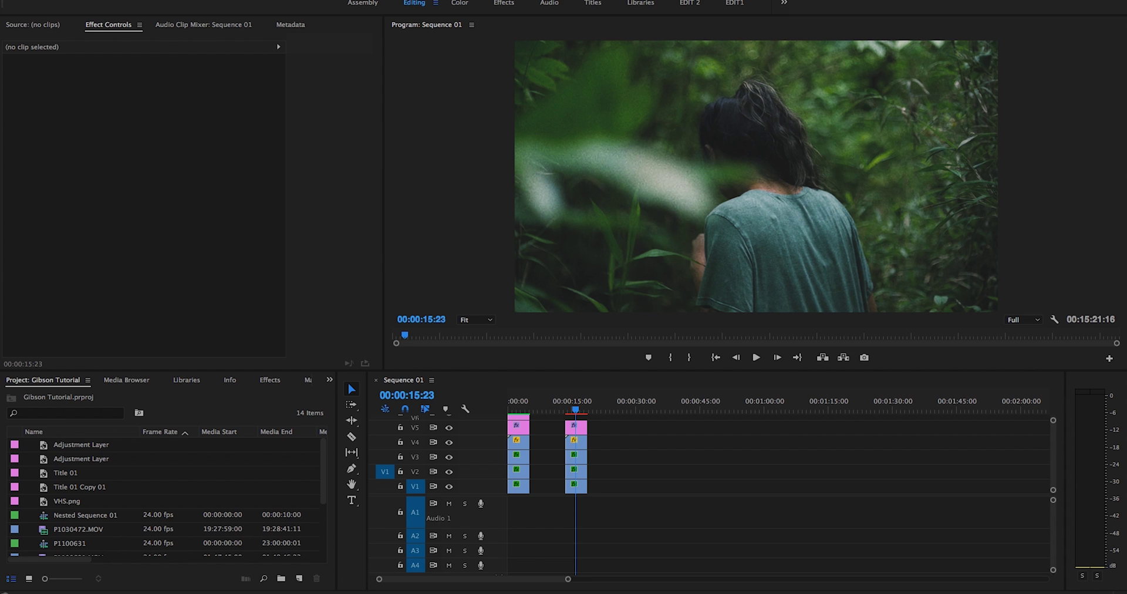
drag(558, 564, 624, 458)
Scale VHS.png to 116 and move it up onto V6 above the second clip stack
click(630, 404)
click(636, 458)
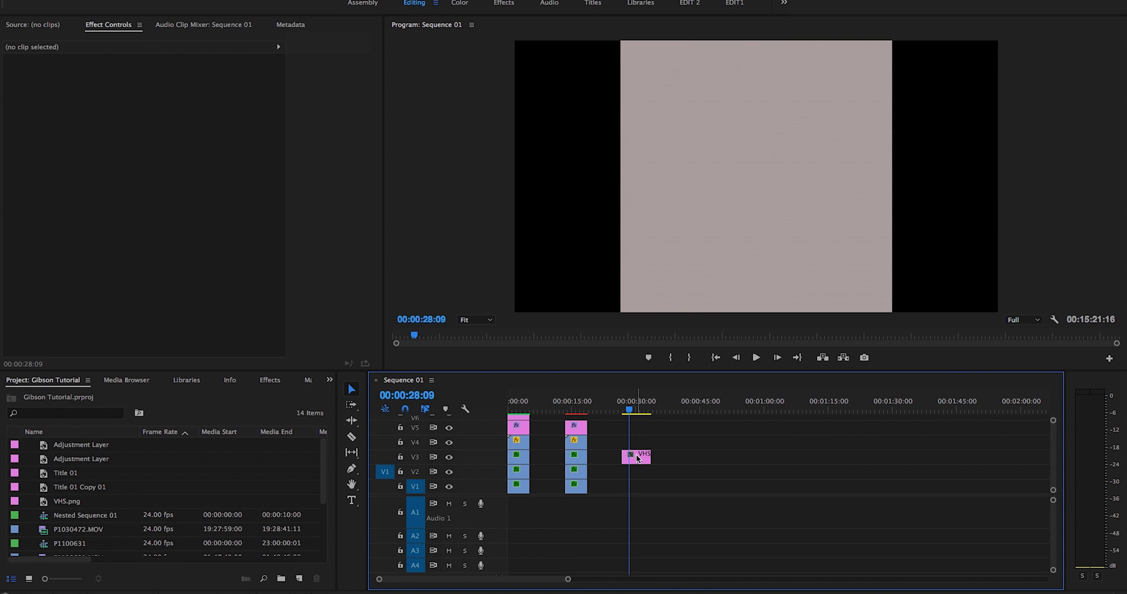
mouse_move(143, 97)
mouse_move(144, 97)
mouse_down()
mouse_move(183, 97)
mouse_move(154, 97)
mouse_up()
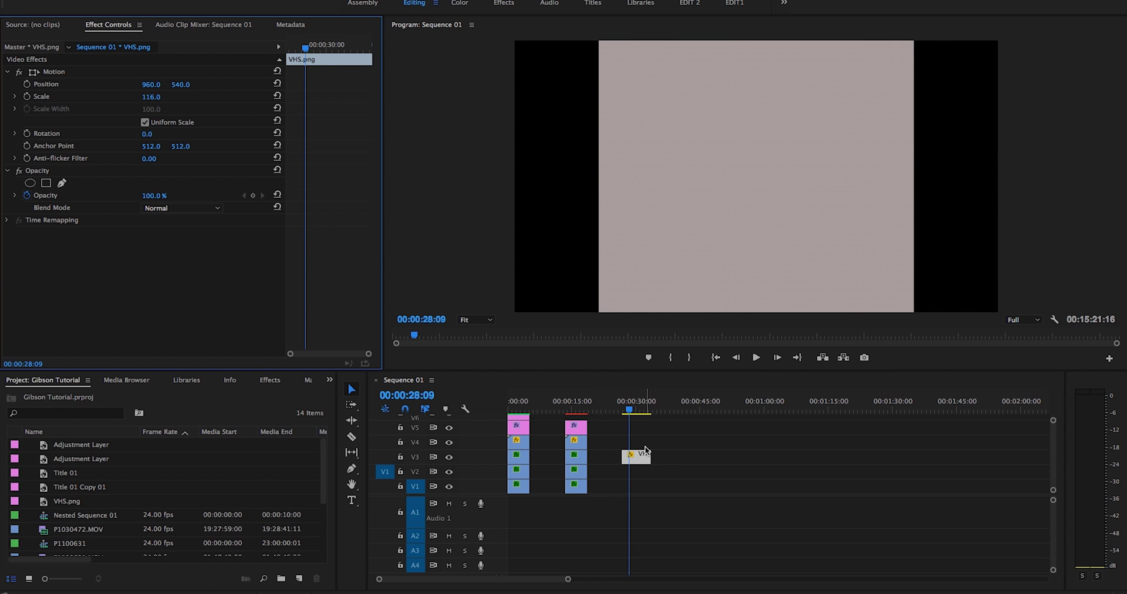
scroll(607, 480, up, 1)
drag(640, 467, 587, 430)
Set the VHS.png layer's blend mode to Overlay and rescale it to 213
click(572, 410)
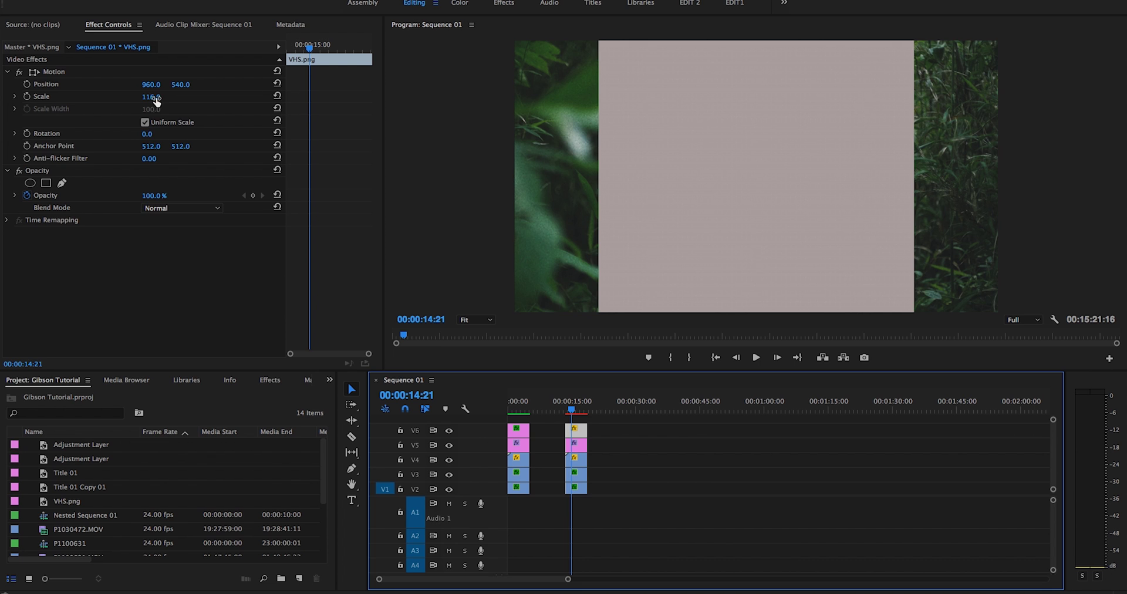
click(189, 209)
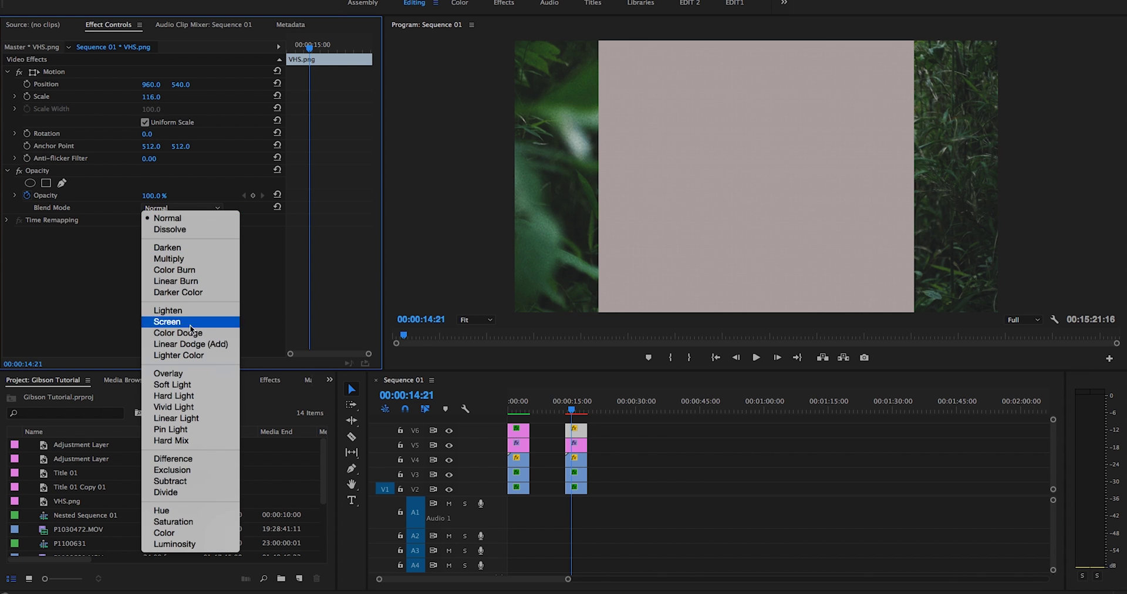
click(186, 373)
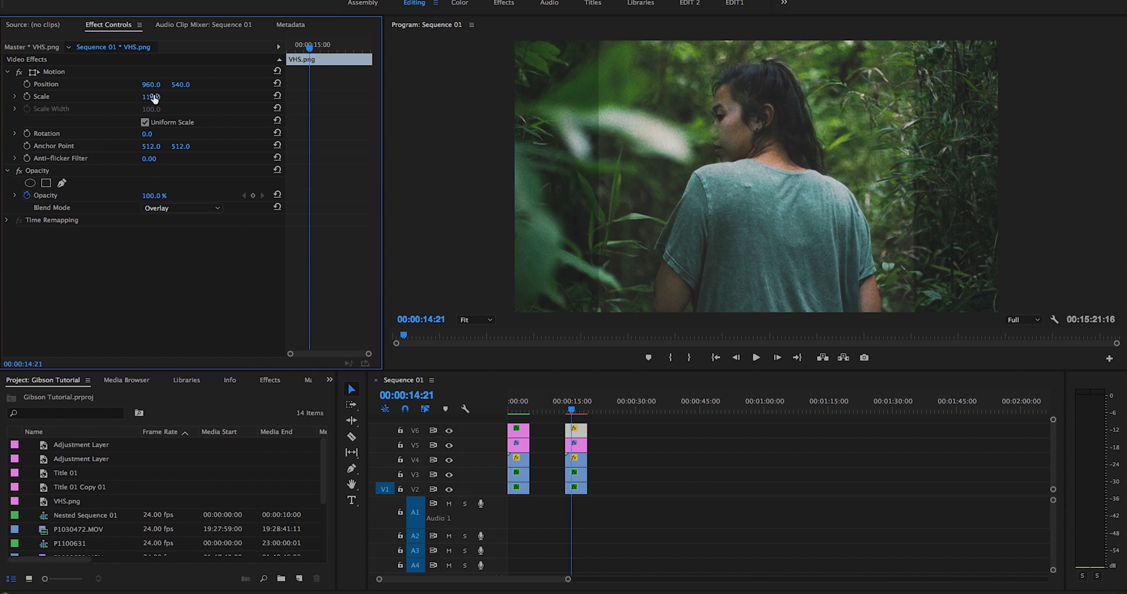
drag(153, 97, 173, 96)
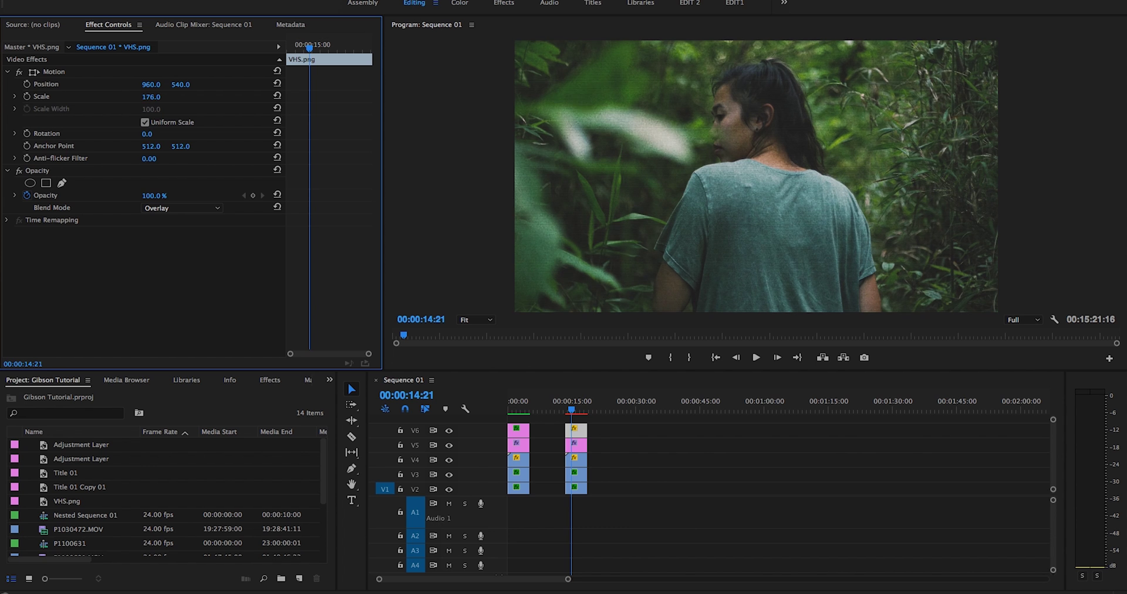
mouse_move(151, 96)
mouse_down()
mouse_move(140, 97)
mouse_move(162, 97)
mouse_up()
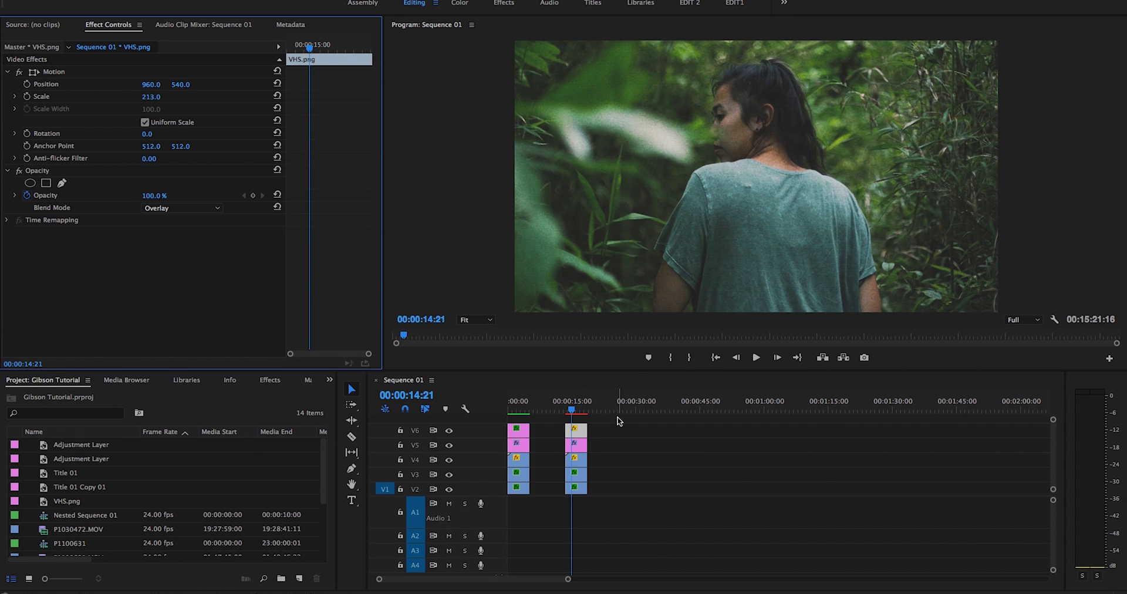
Shift the green-channel copy on V2 left to Position X 950
click(573, 414)
click(568, 412)
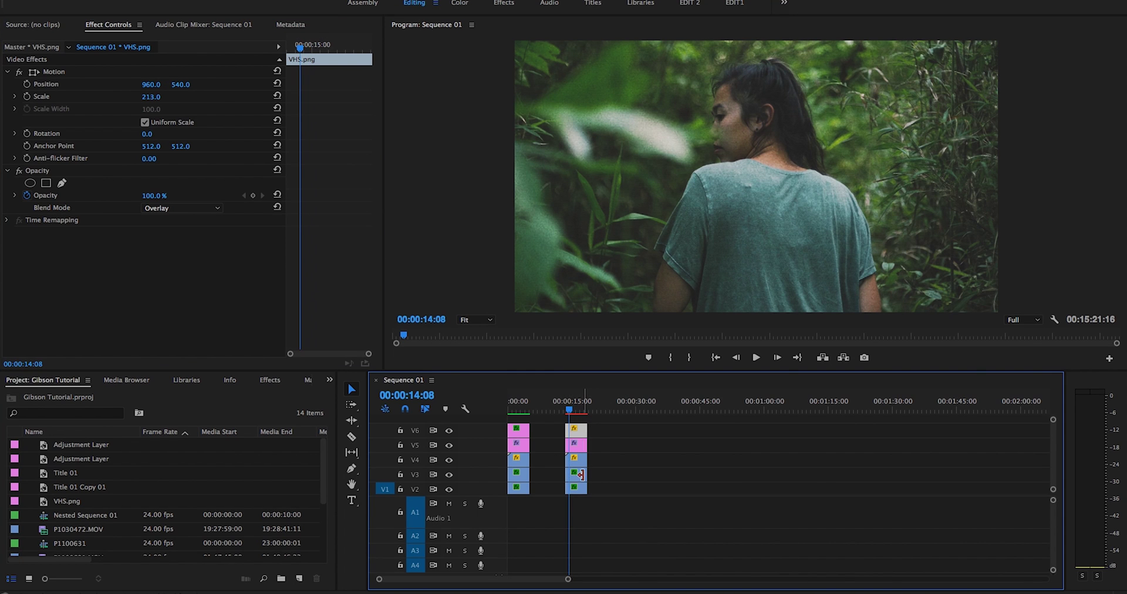
scroll(601, 465, down, 1)
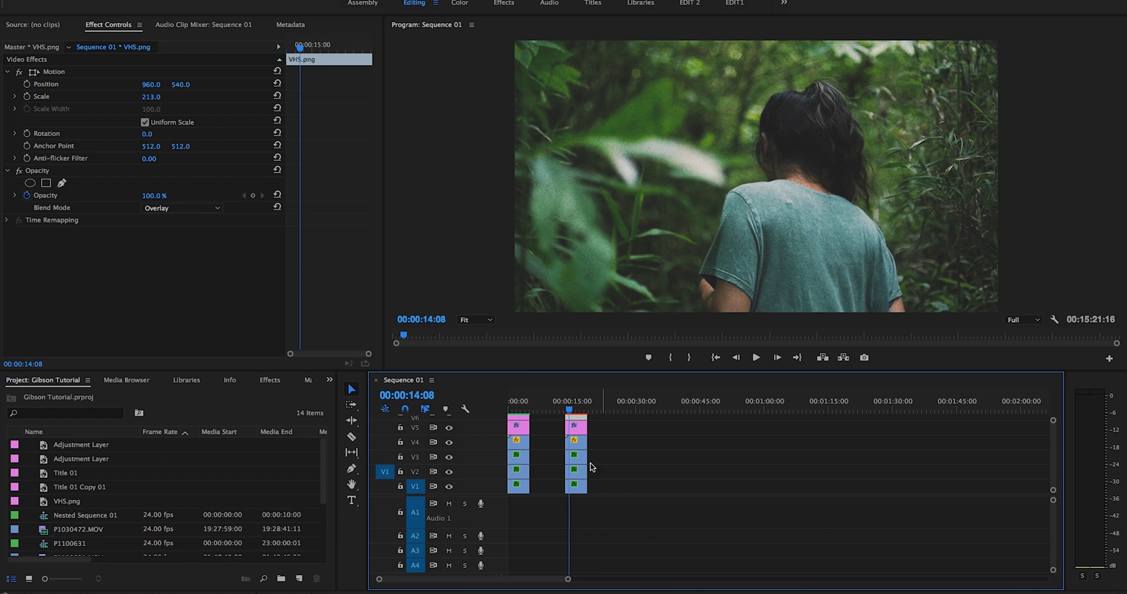
click(583, 477)
click(583, 461)
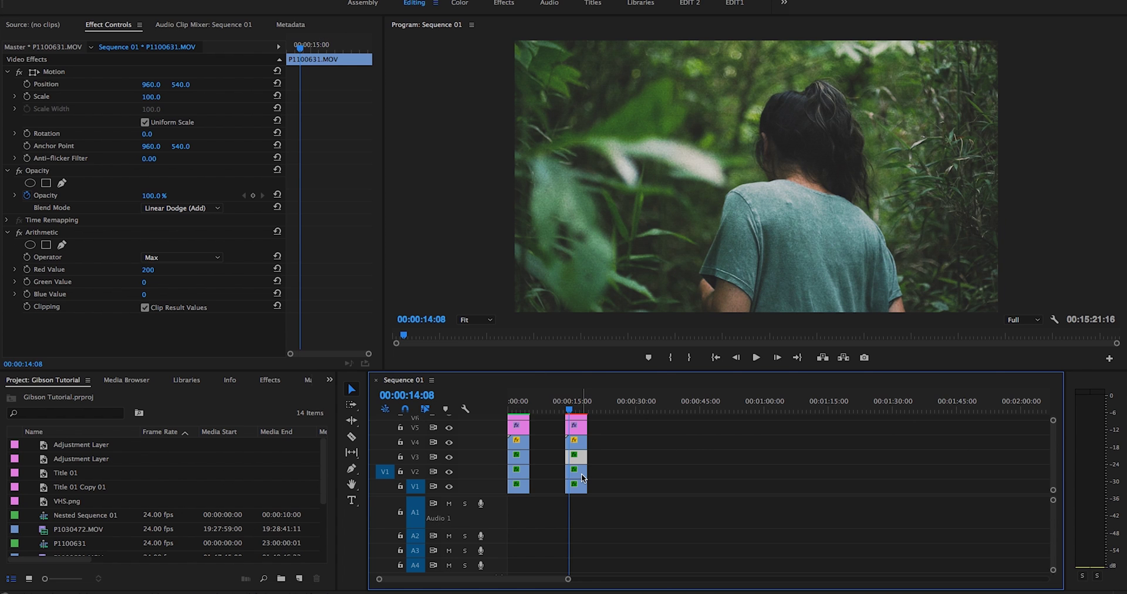
click(583, 476)
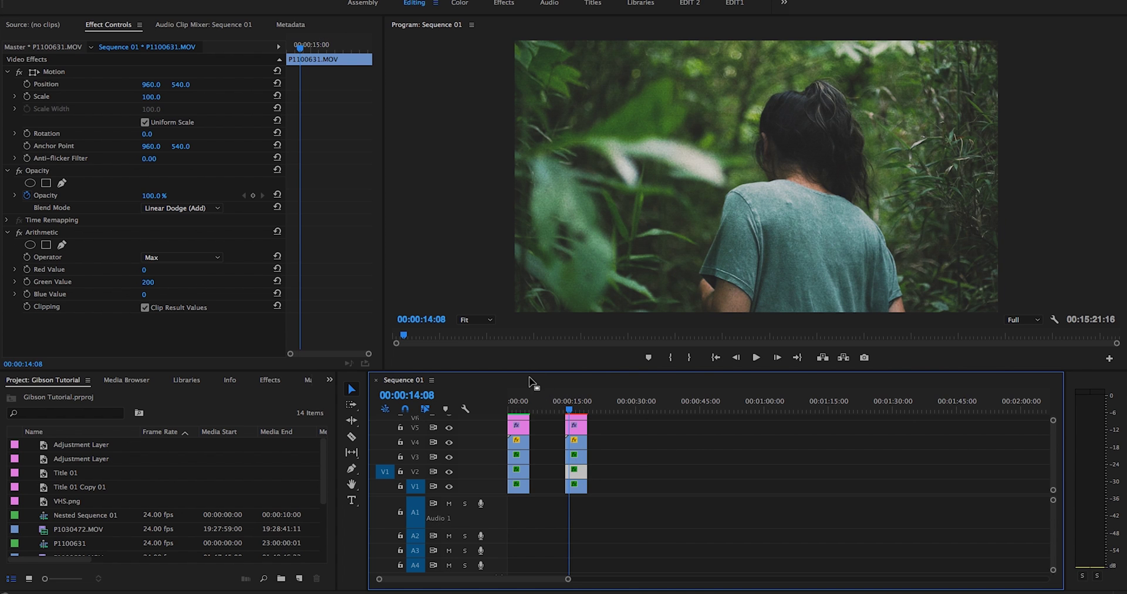
click(152, 87)
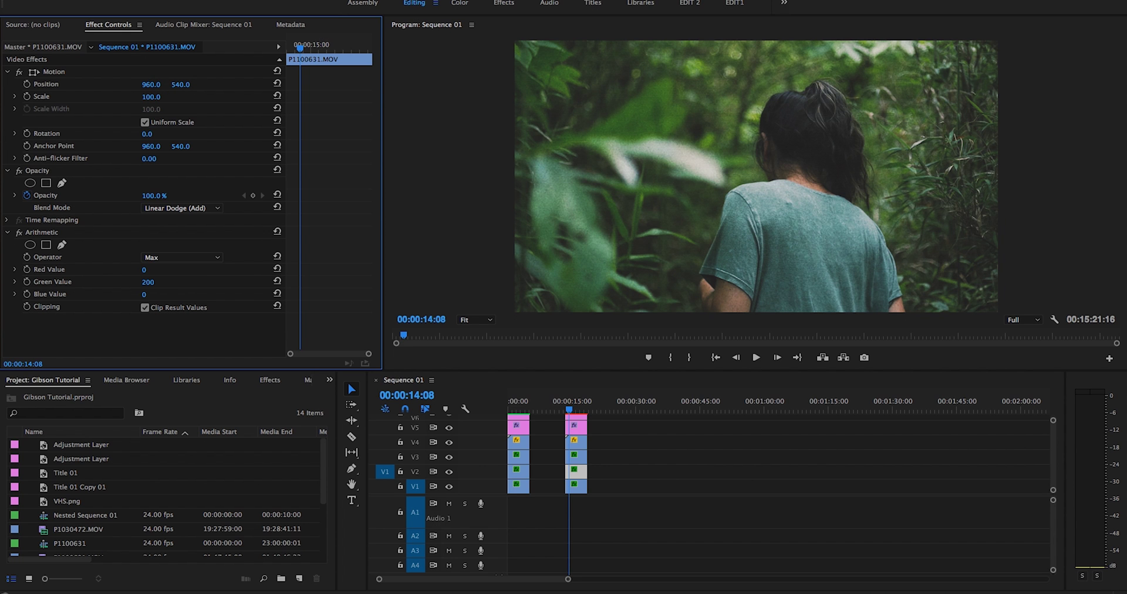
drag(151, 85, 143, 85)
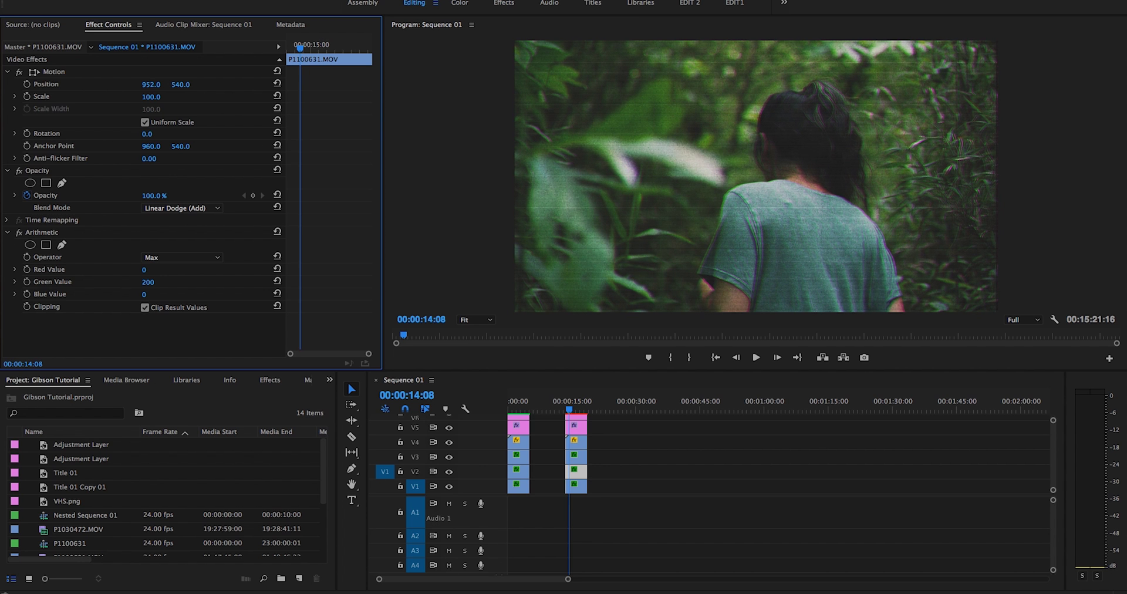
drag(150, 84, 146, 85)
Shift the blue-channel copy on V1 to Position X 968 to widen the fringing
click(575, 490)
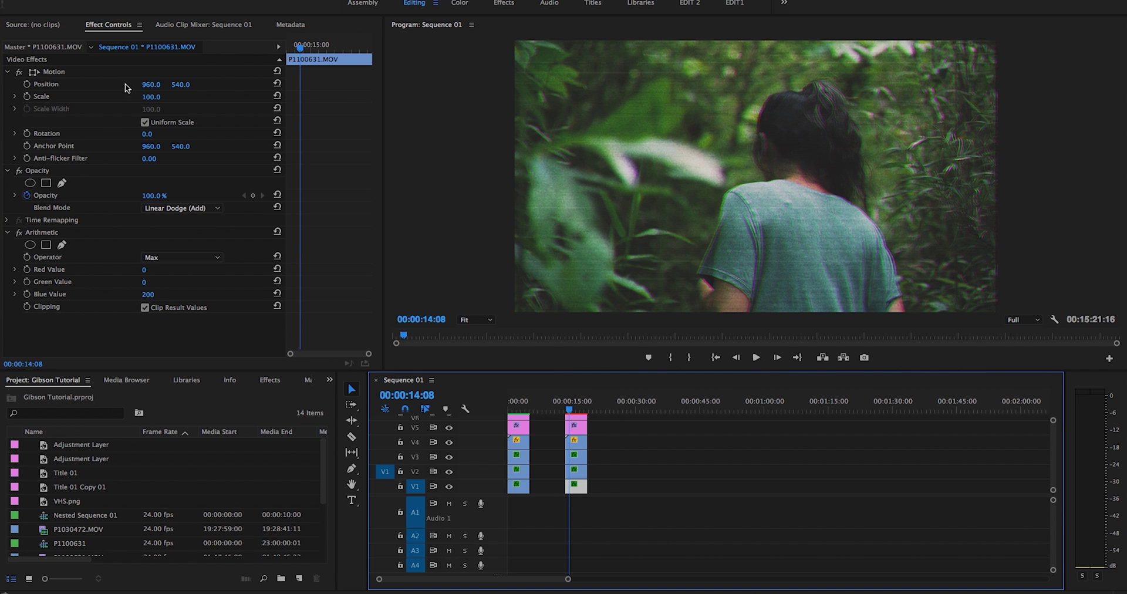
mouse_move(151, 85)
mouse_down()
mouse_move(132, 85)
mouse_move(161, 85)
mouse_up()
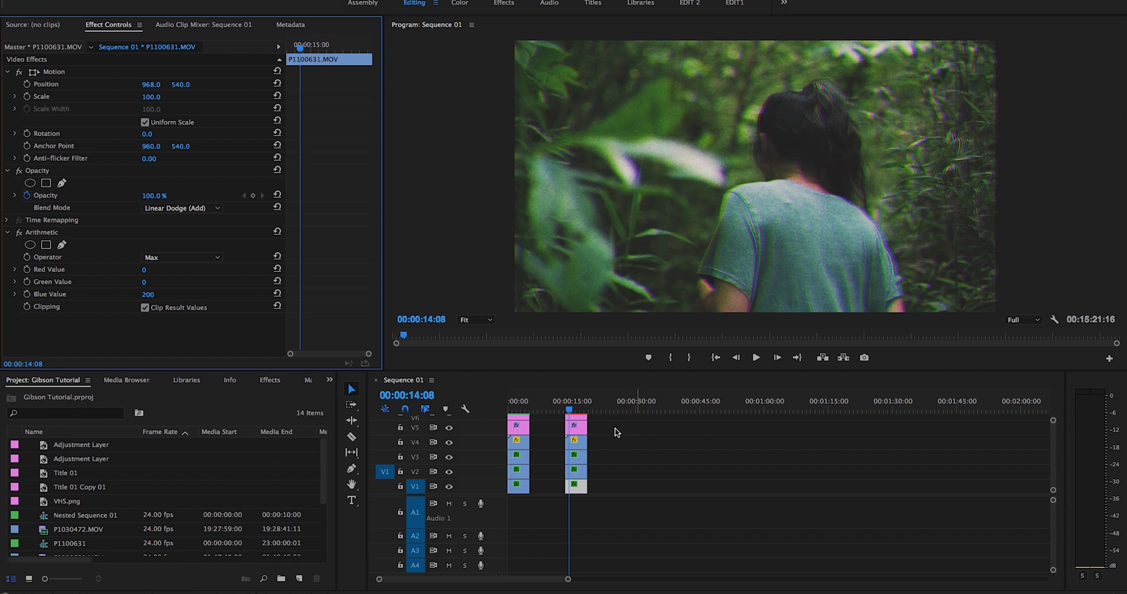
mouse_move(569, 410)
mouse_down()
mouse_move(555, 409)
mouse_move(568, 409)
mouse_up()
Preview the RGB split, then lower the V2 green copy's Arithmetic Green Value to 82
click(605, 431)
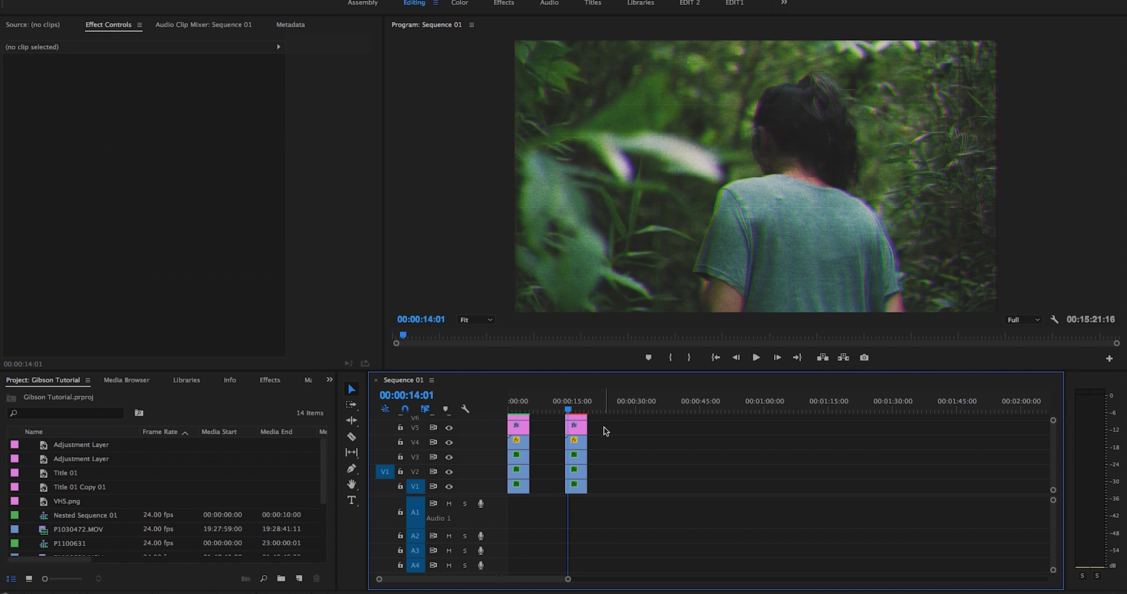
key(space)
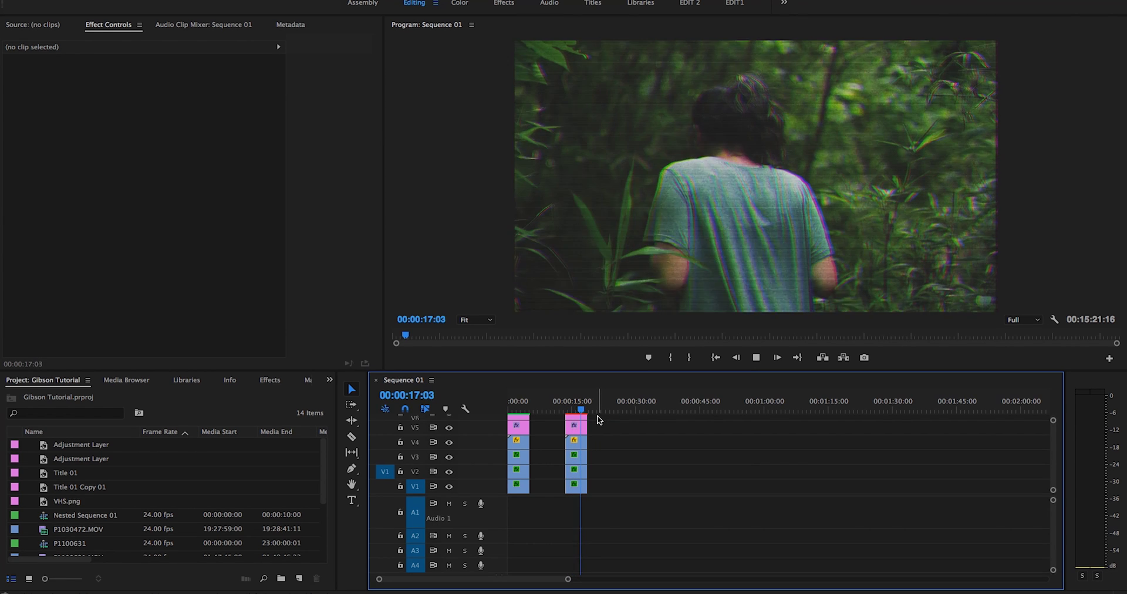
key(space)
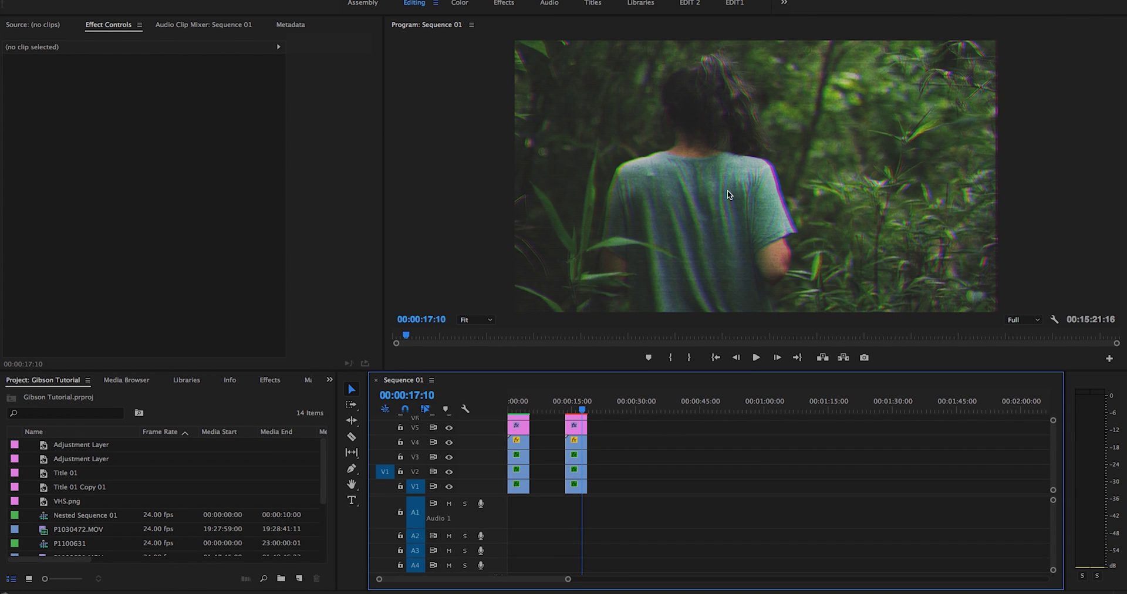
drag(580, 411, 570, 412)
click(580, 473)
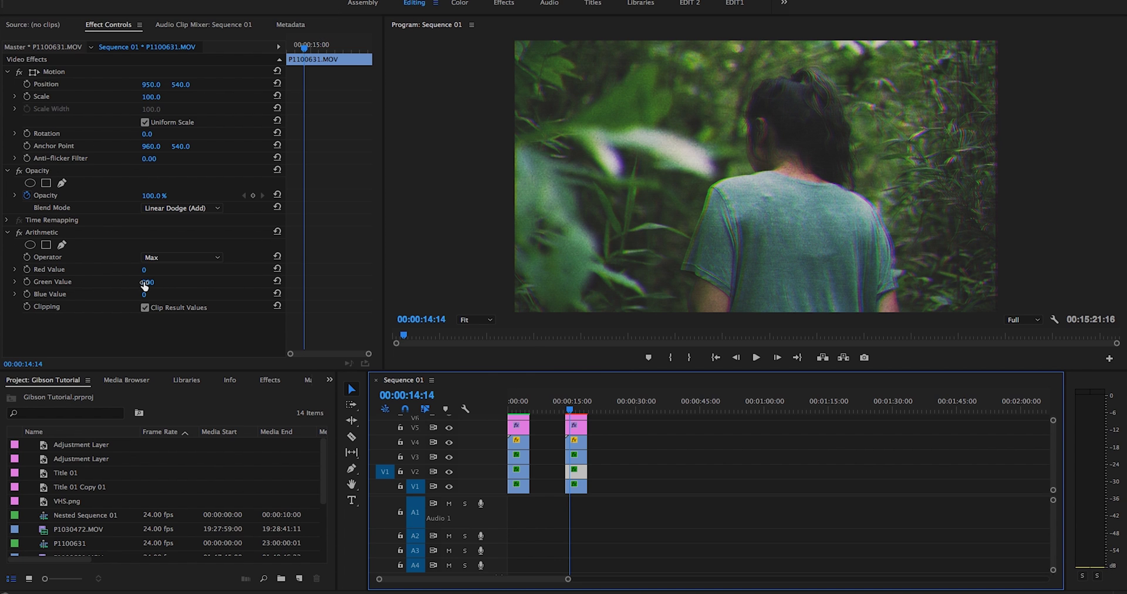
drag(145, 286, 76, 285)
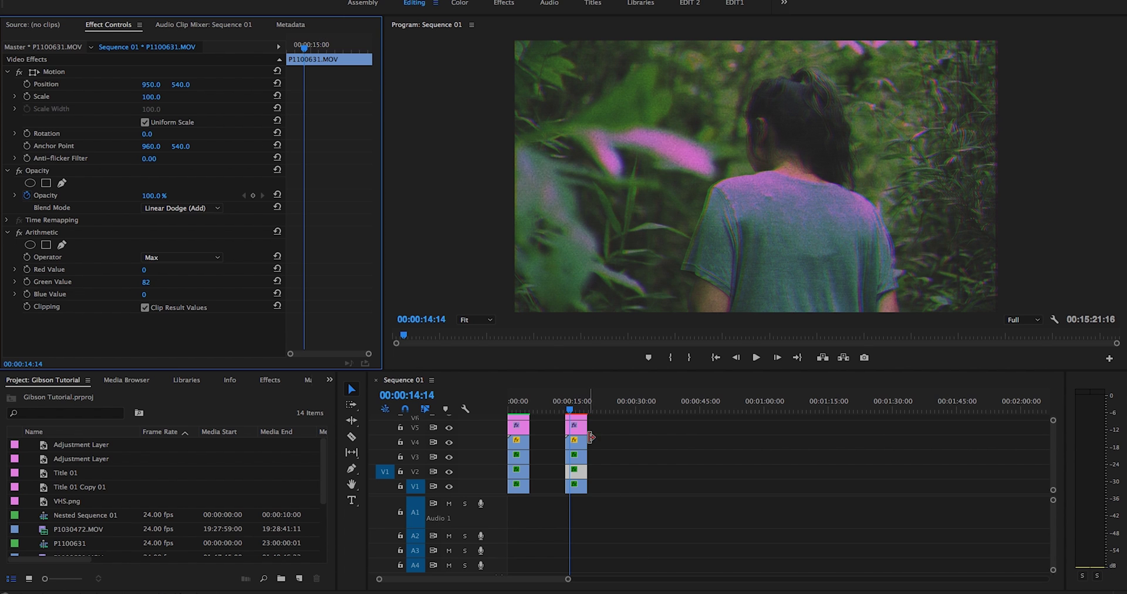
Try lowering the V1 blue copy's Blue Value, then undo it back to 200
click(581, 488)
drag(147, 294, 121, 294)
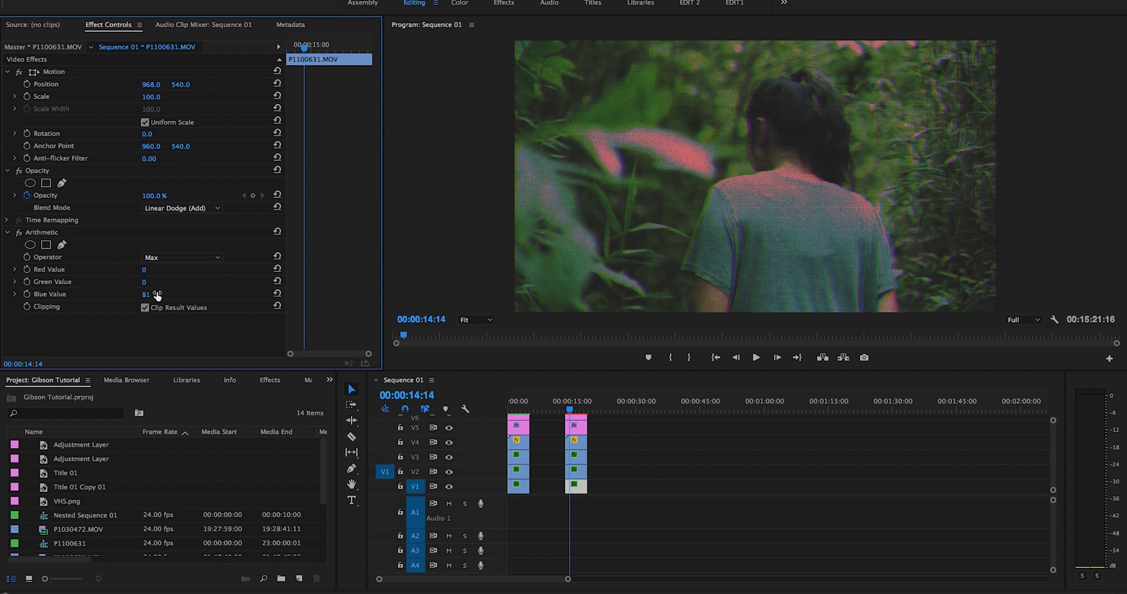
key(ctrl+z)
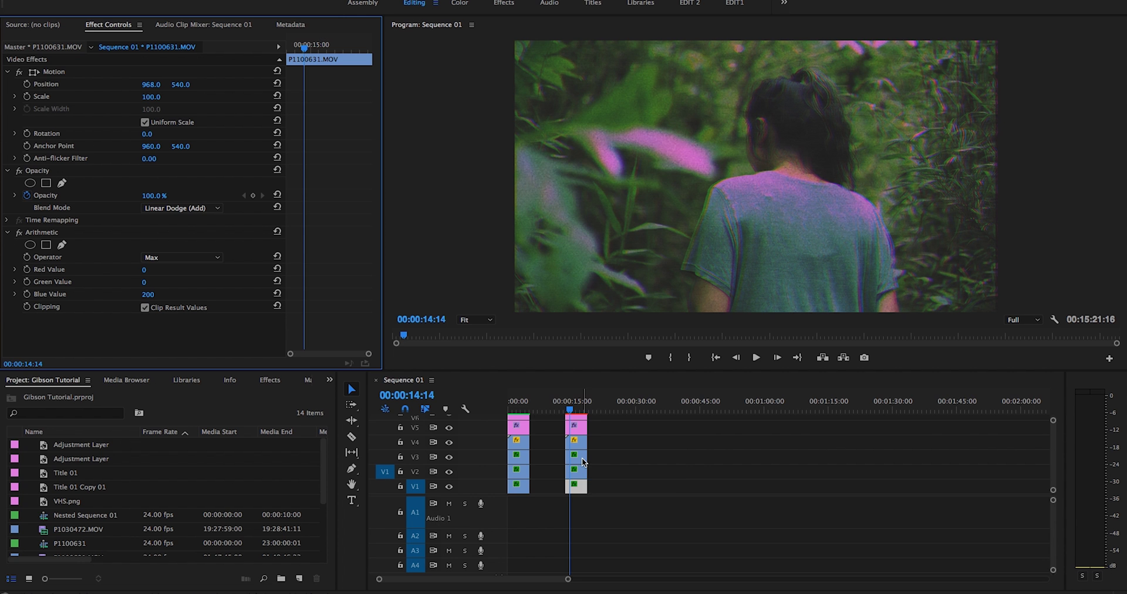
click(578, 411)
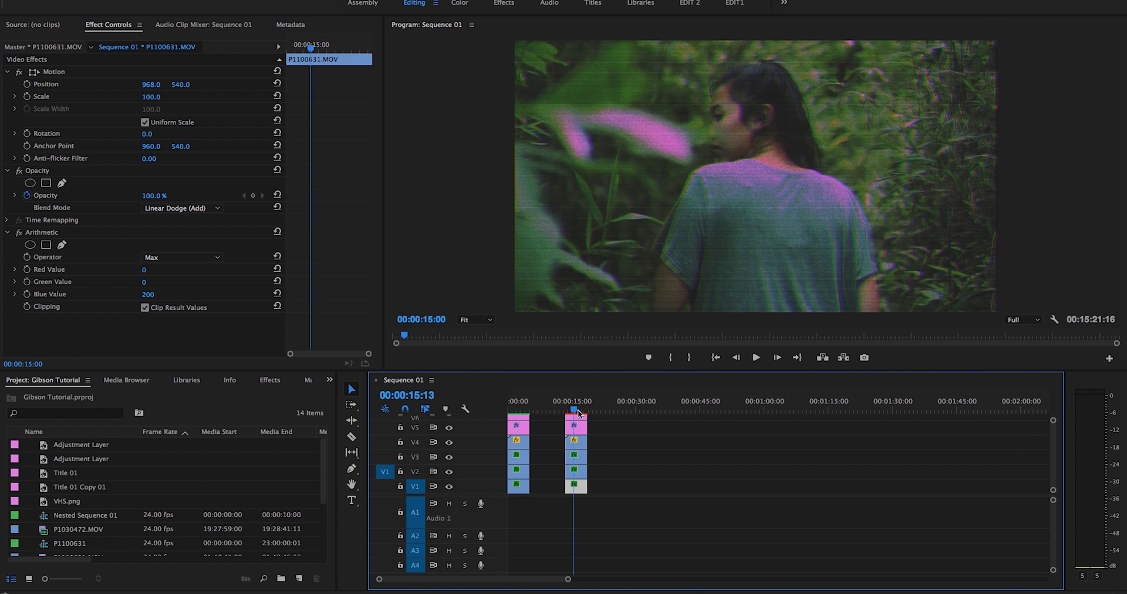